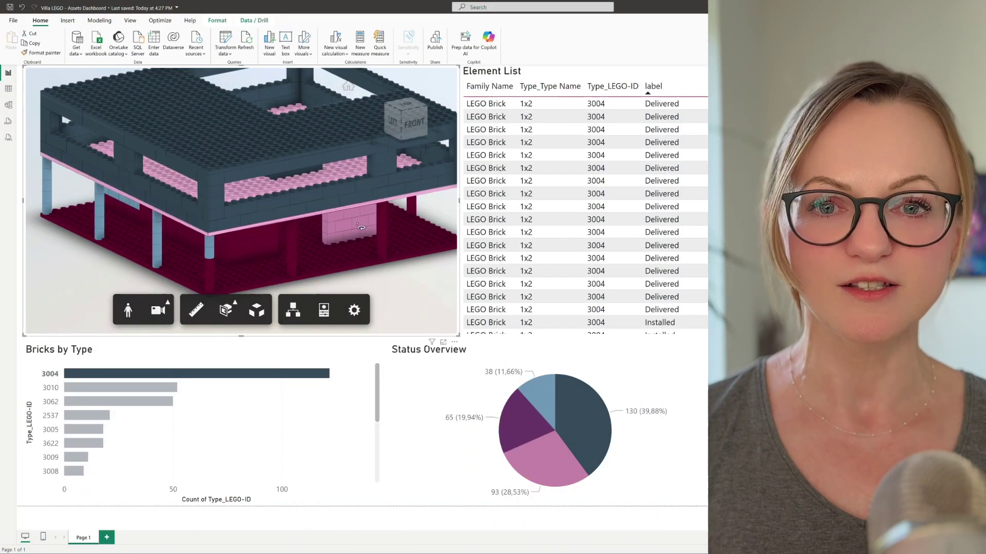
Filter by LEGO types 3010 and 3062, then by Installed, Ordered and finally Delivered status
click(137, 388)
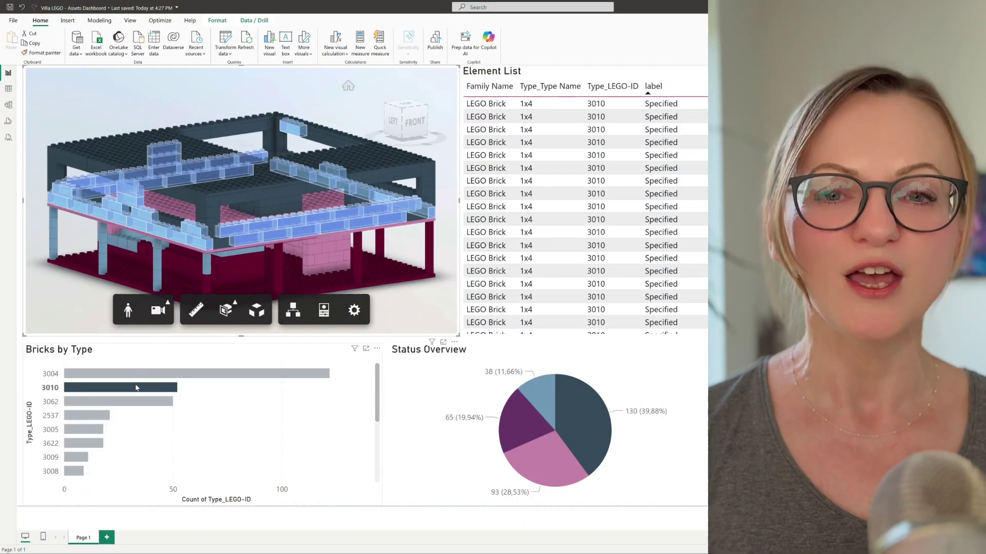
click(131, 402)
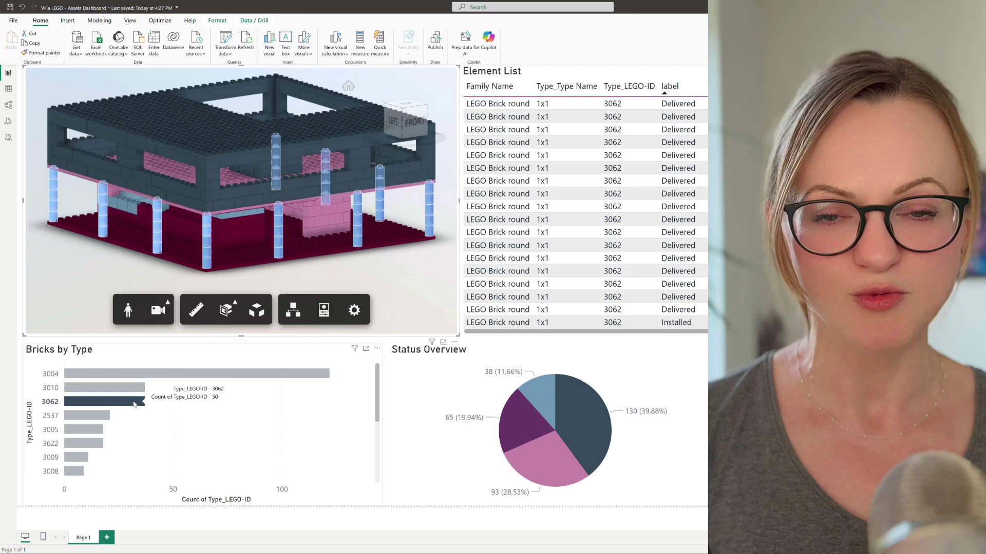
click(529, 431)
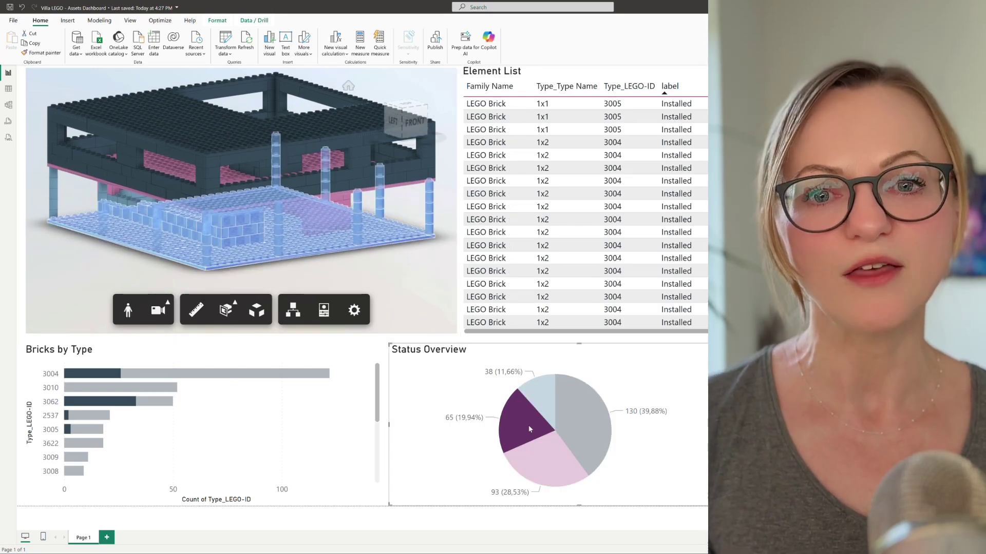
click(560, 460)
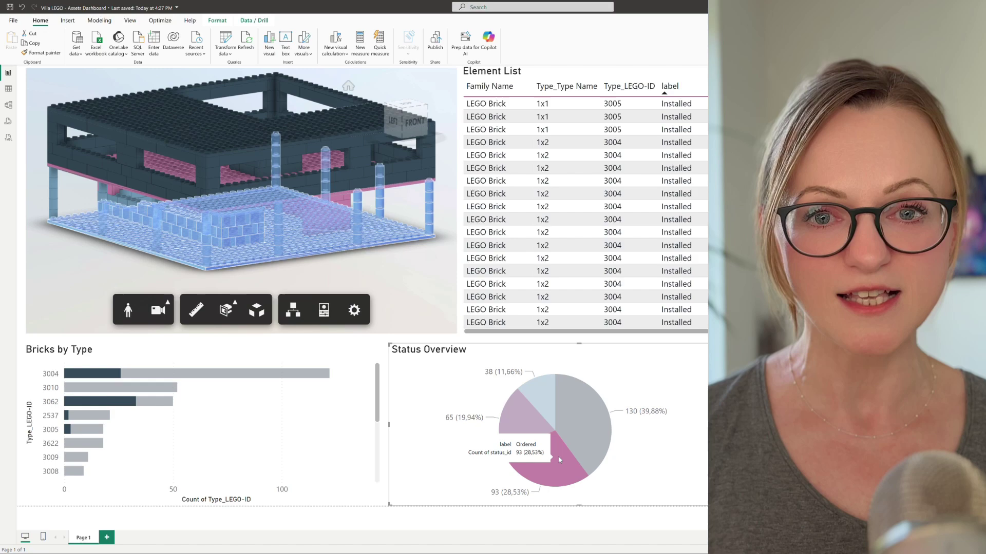
click(545, 394)
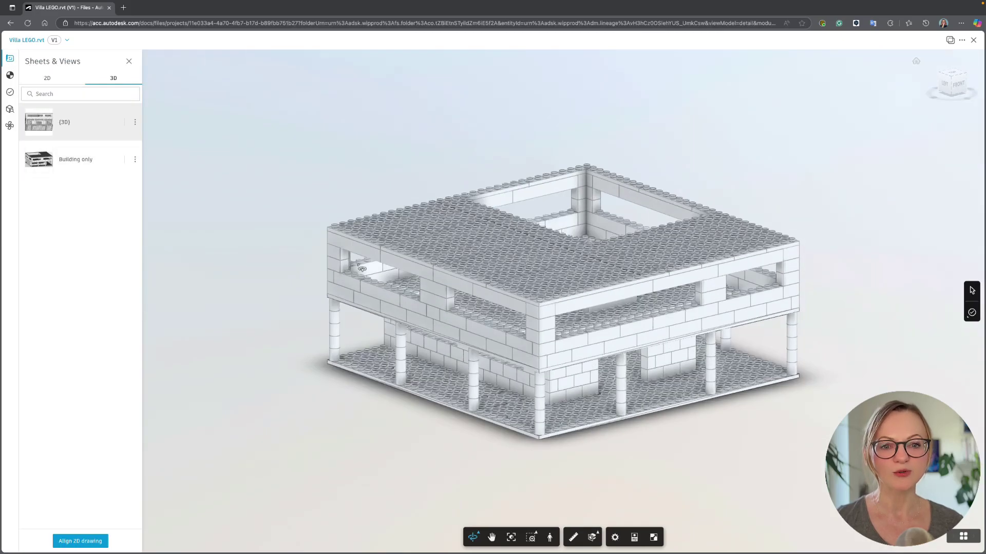
Create a data exchange named 'LEGO Building' from the Building only view, then close the viewer
click(76, 159)
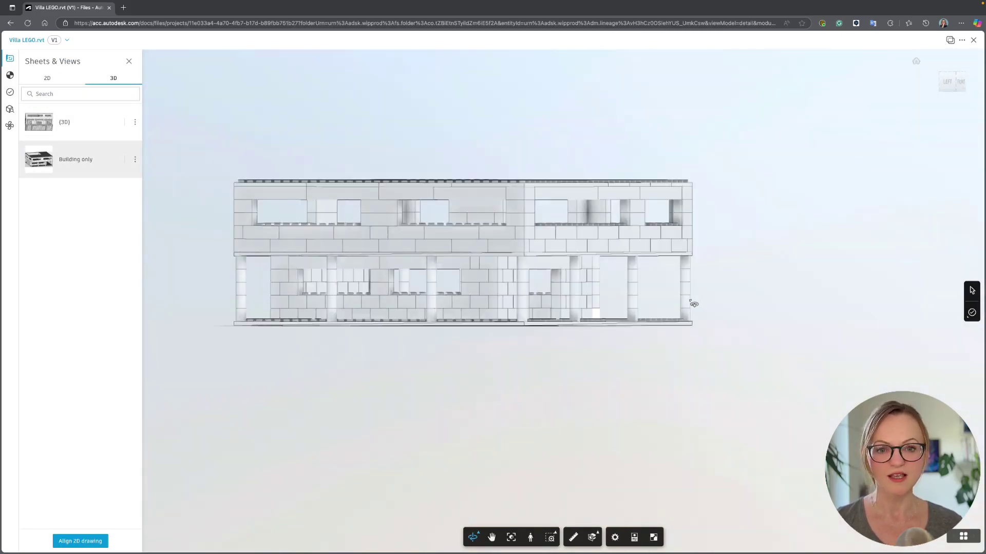
click(136, 162)
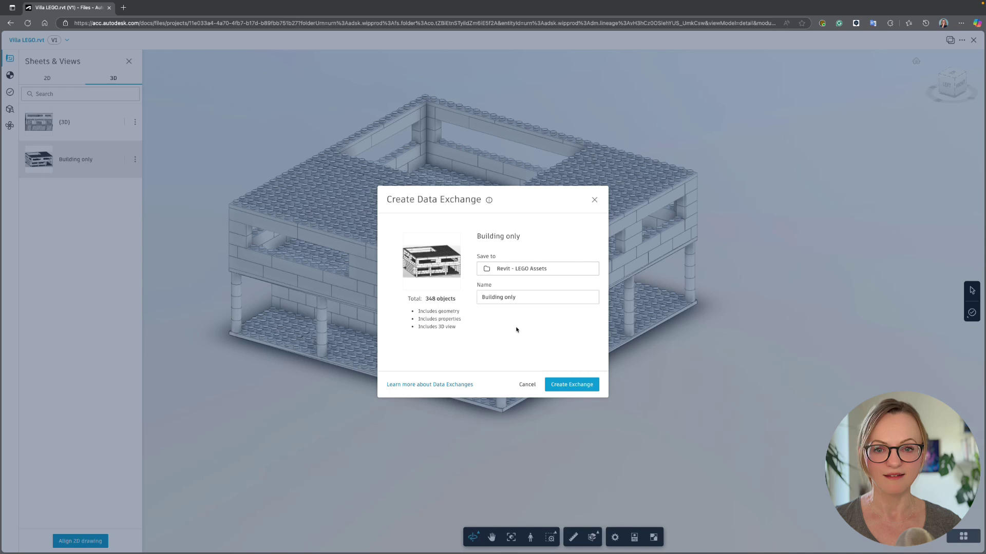
triple_click(541, 298)
text(LEGO Building)
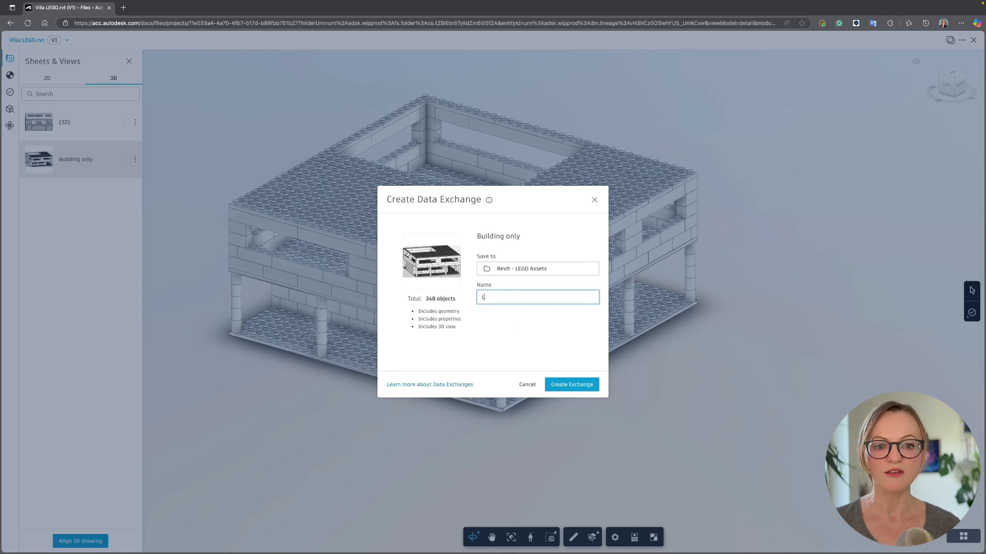
click(566, 385)
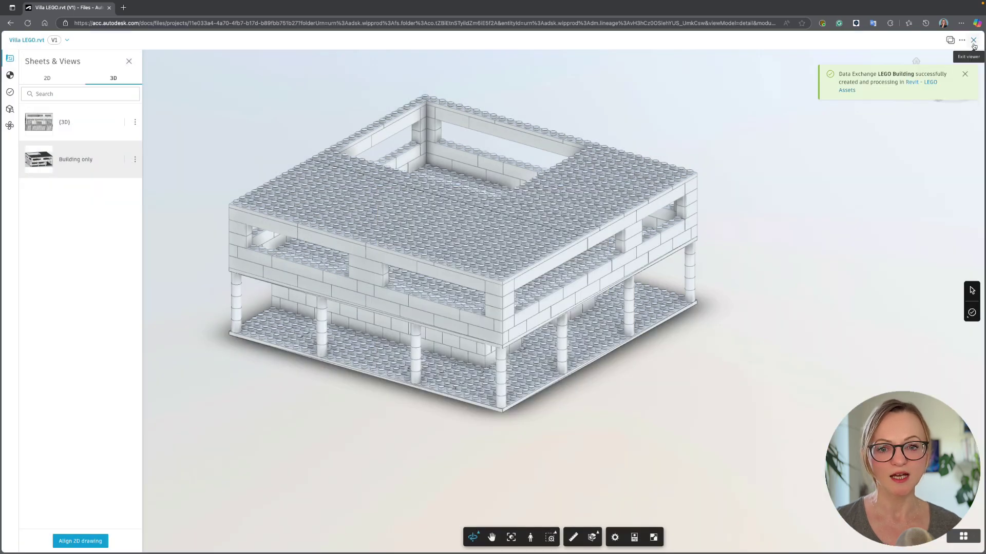
click(974, 42)
Switch to Autodesk Build and go to the project's Assets page
click(21, 49)
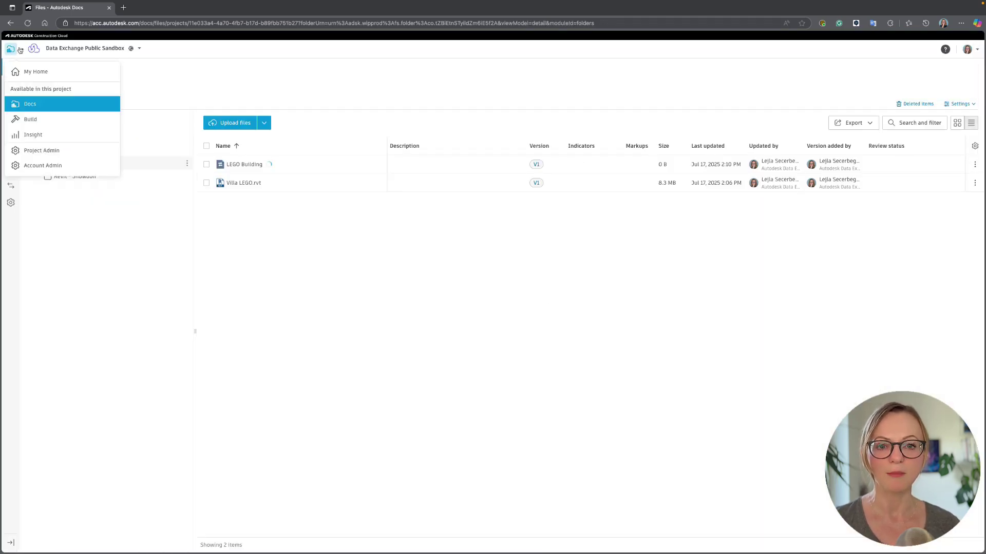
click(51, 124)
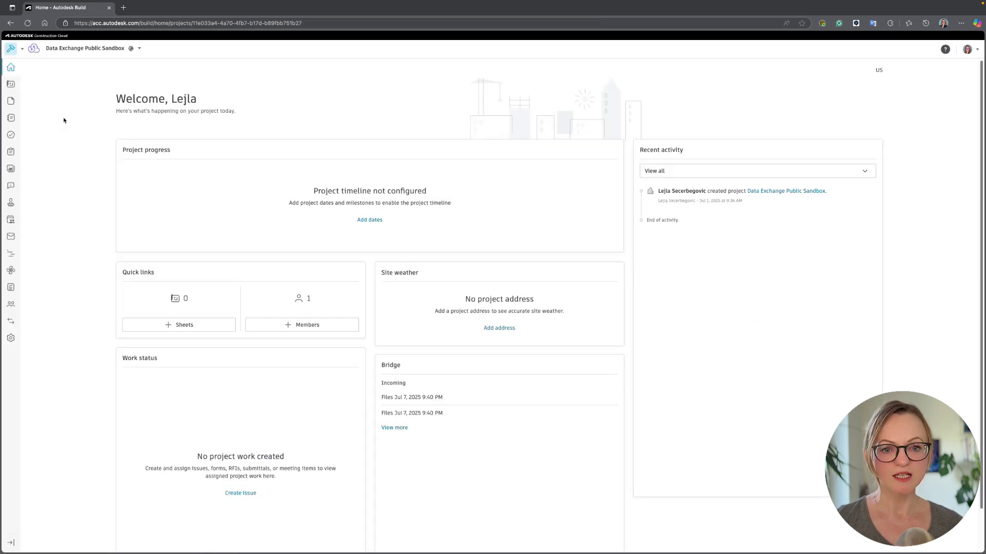
click(11, 271)
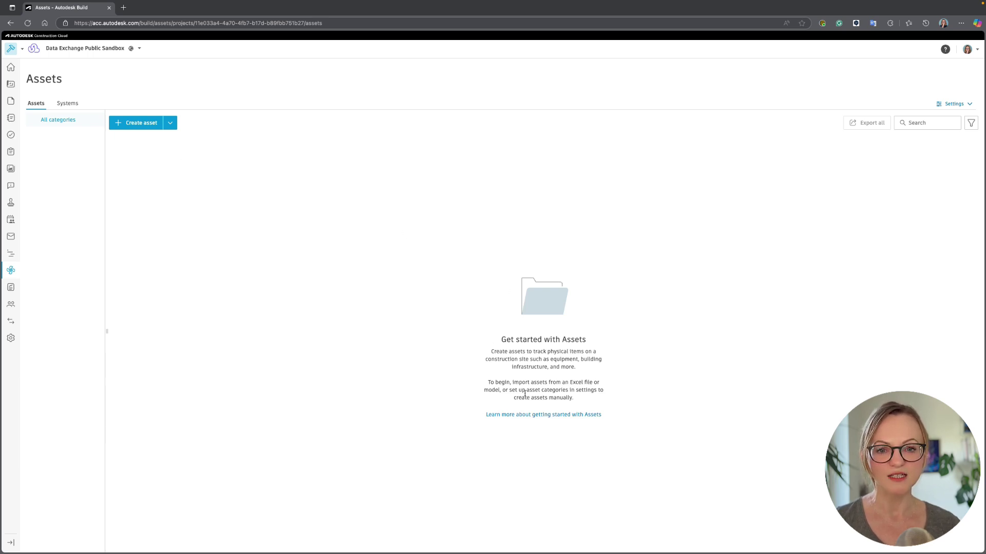
Add a 'LEGO - Bricks' asset category in the asset category settings and expand it
click(968, 106)
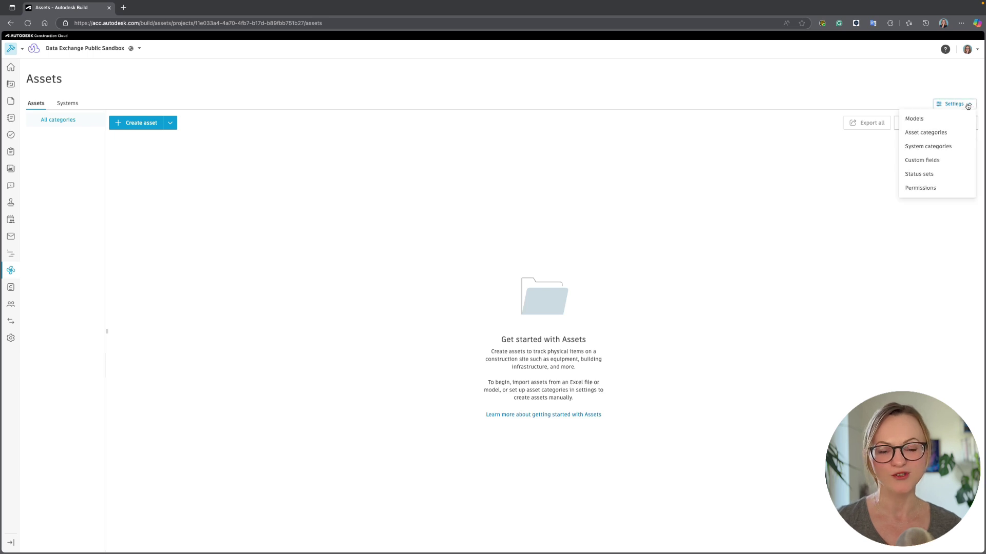
click(954, 132)
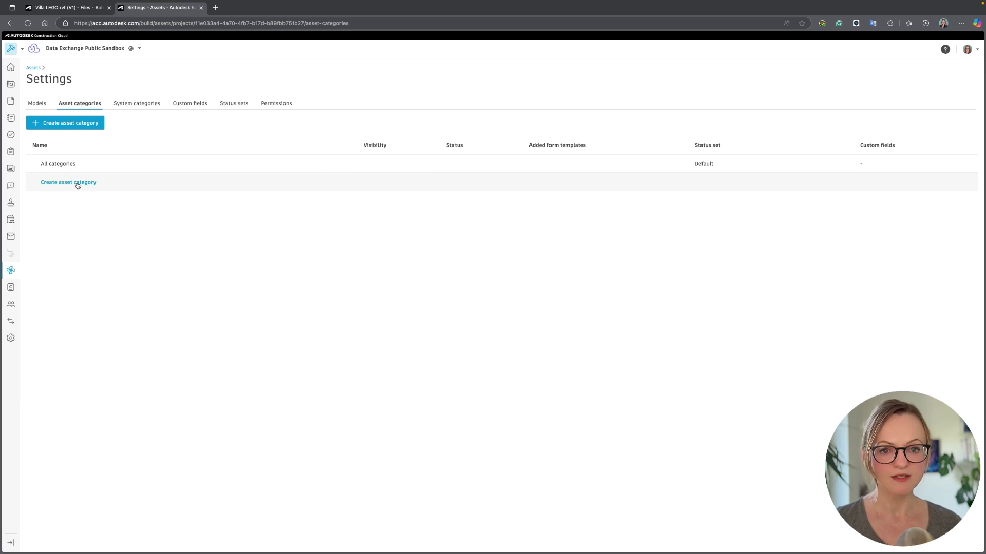
click(78, 184)
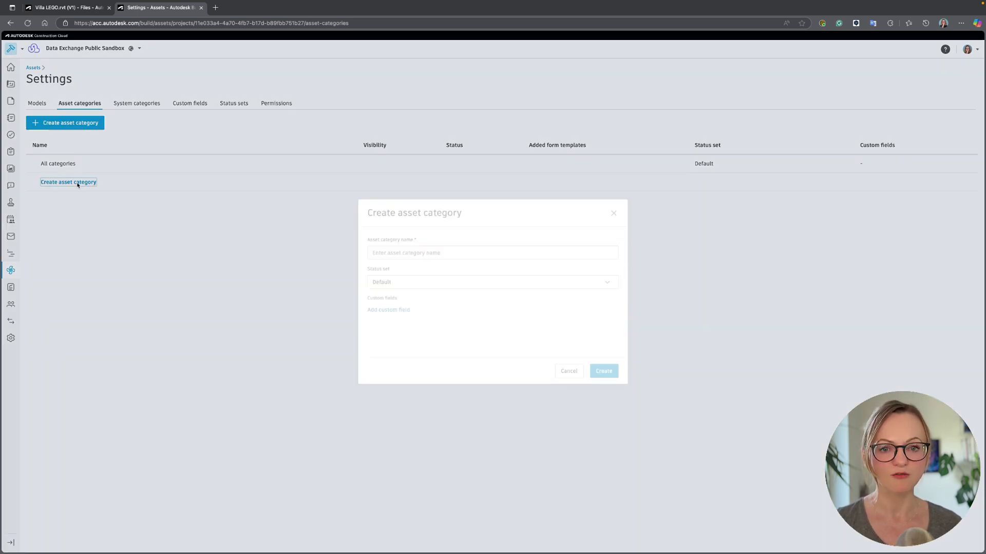
text(LEGO - Bricks)
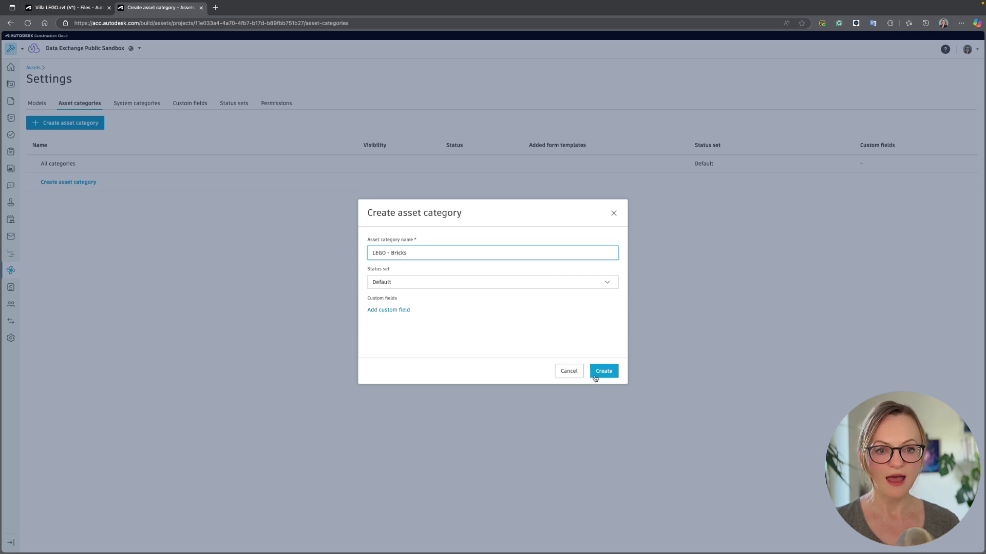
click(594, 377)
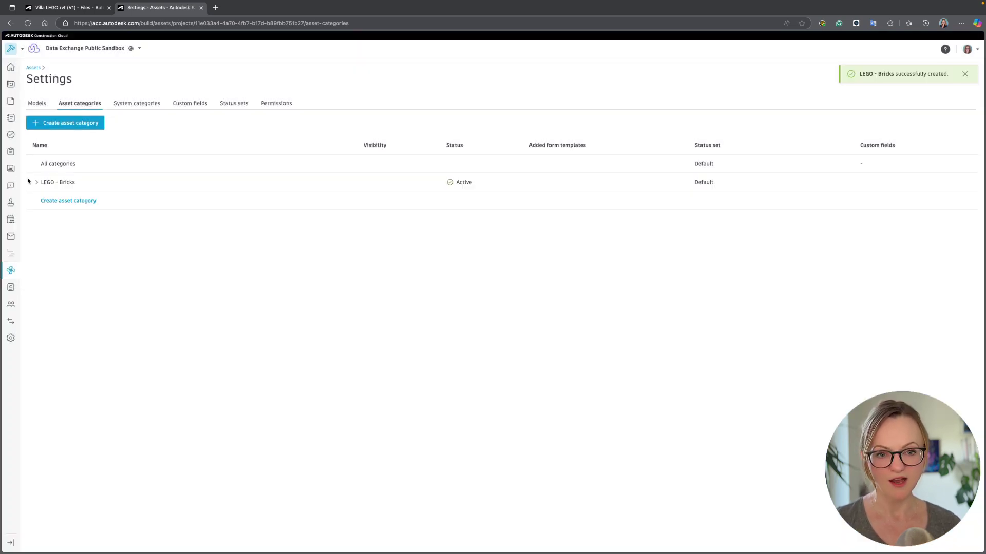
click(37, 182)
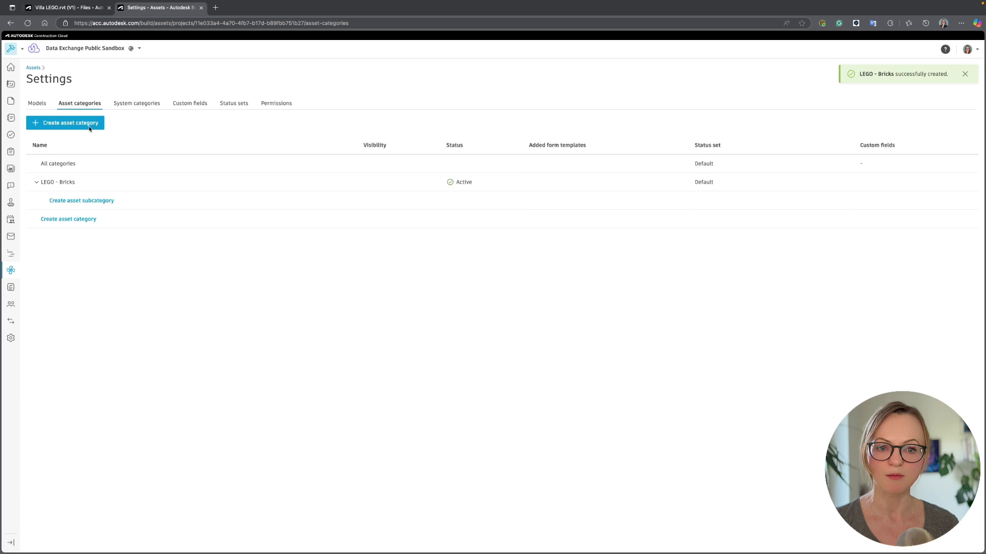
Add Villa LEGO.rvt from Project Files > Revit - LEGO Assets as an asset model
click(36, 103)
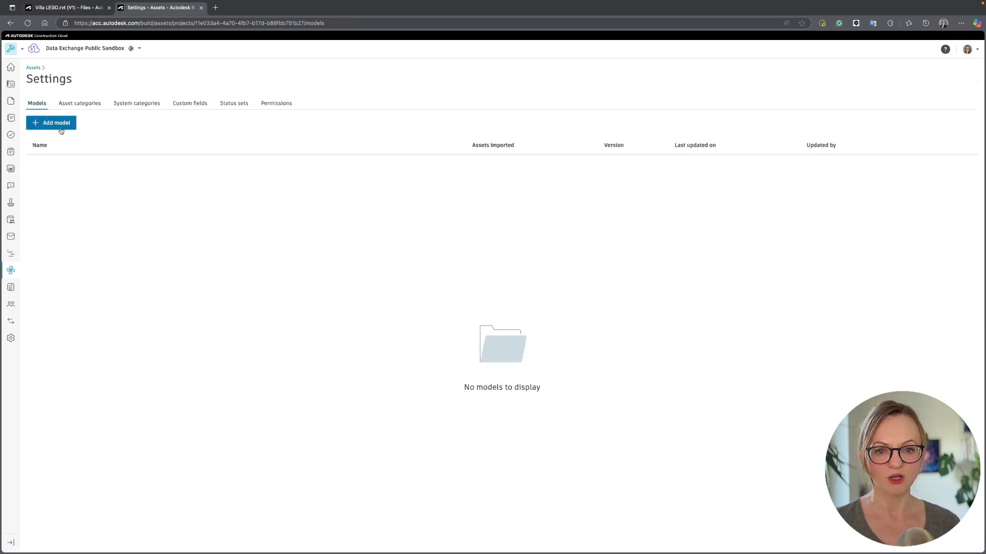
click(52, 123)
click(357, 240)
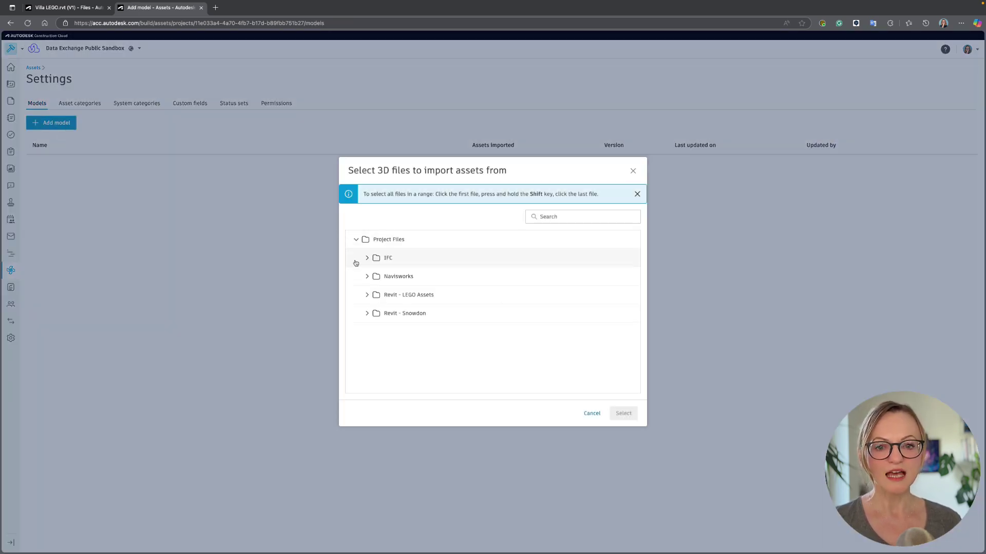
click(367, 296)
click(411, 333)
click(624, 413)
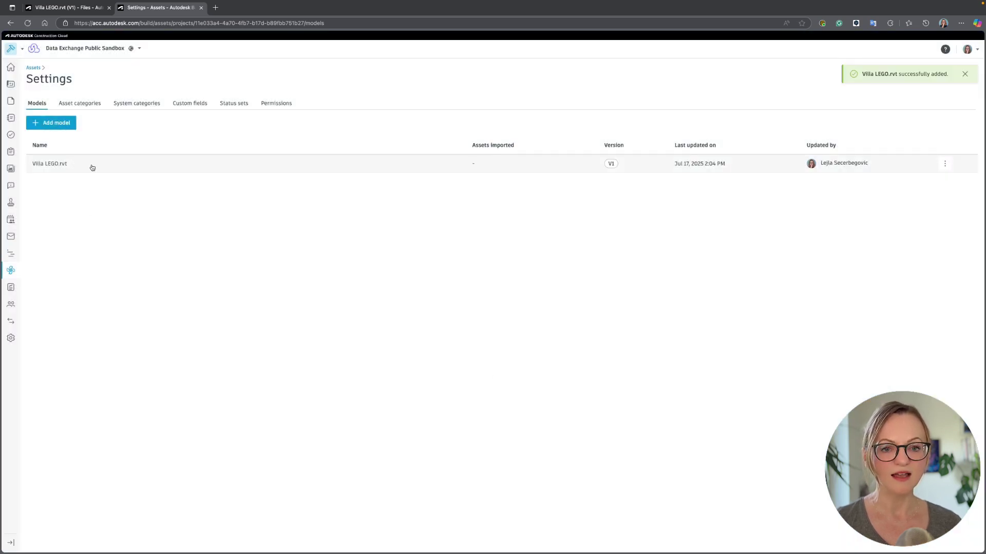
Import LEGO - Bricks assets with the rule Revit Category is Specialty Equipment and preview the results
click(91, 165)
click(873, 108)
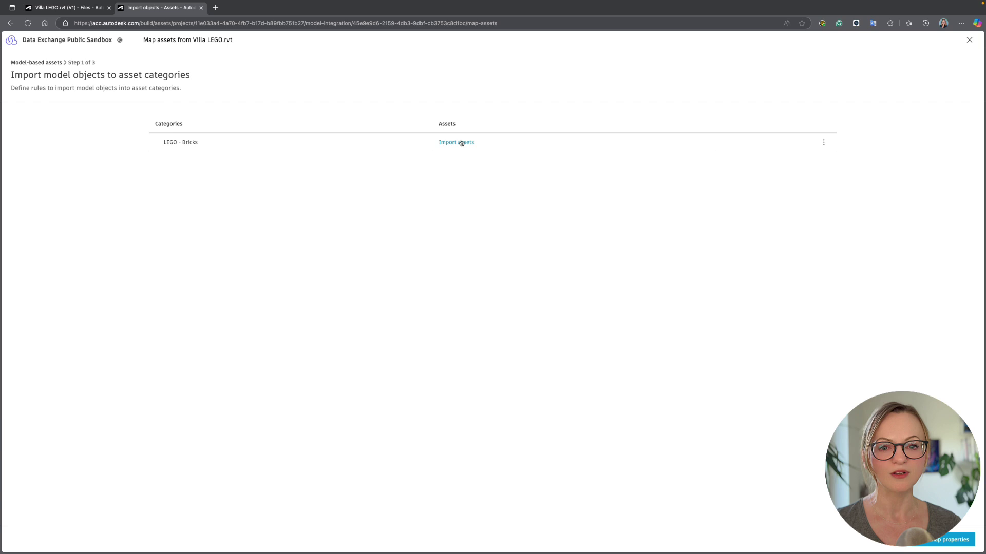
click(461, 143)
click(226, 165)
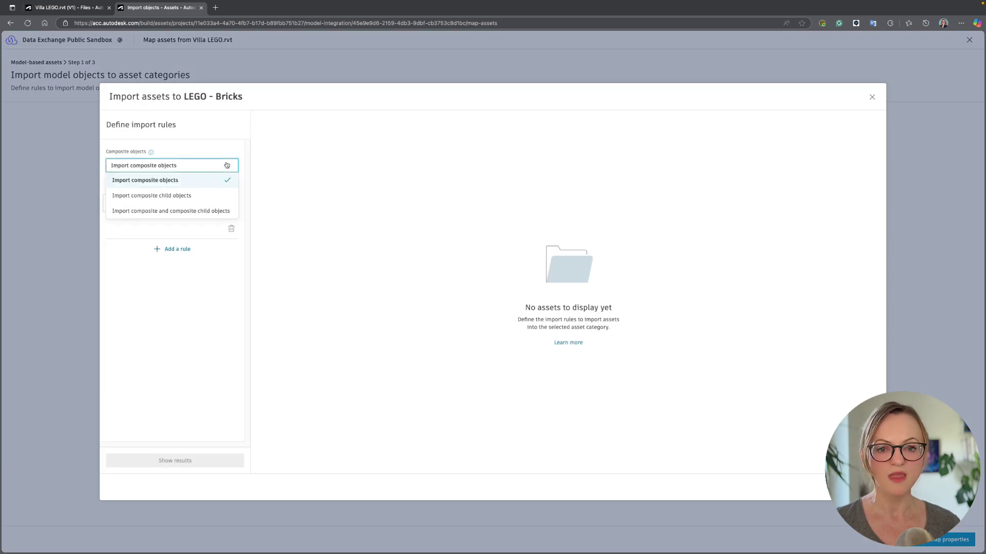
click(227, 166)
click(231, 195)
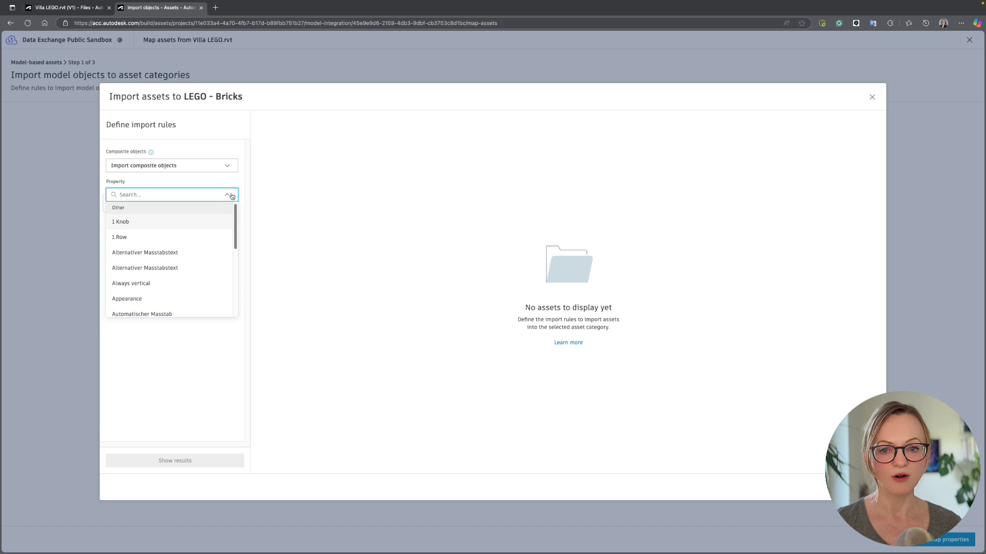
text(category)
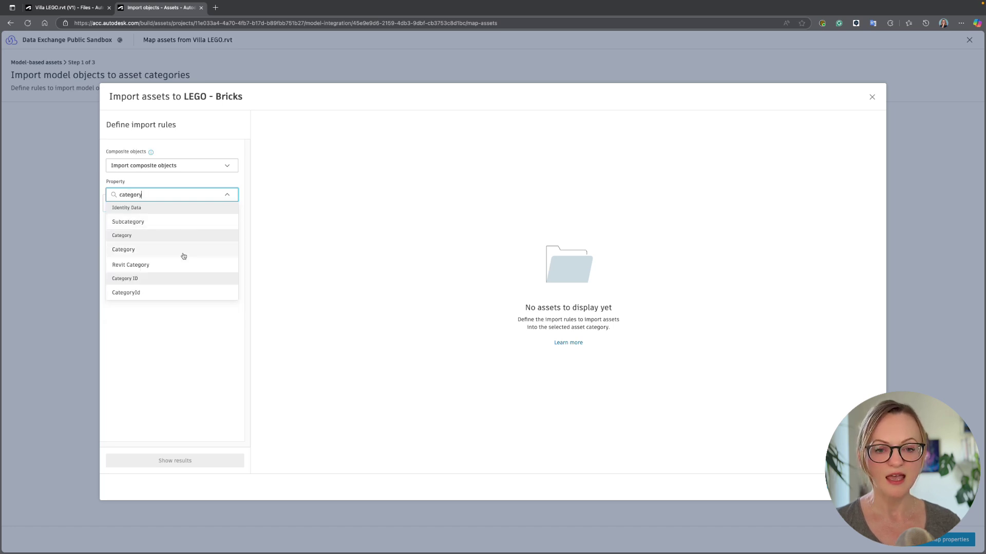
click(182, 264)
click(227, 212)
click(201, 228)
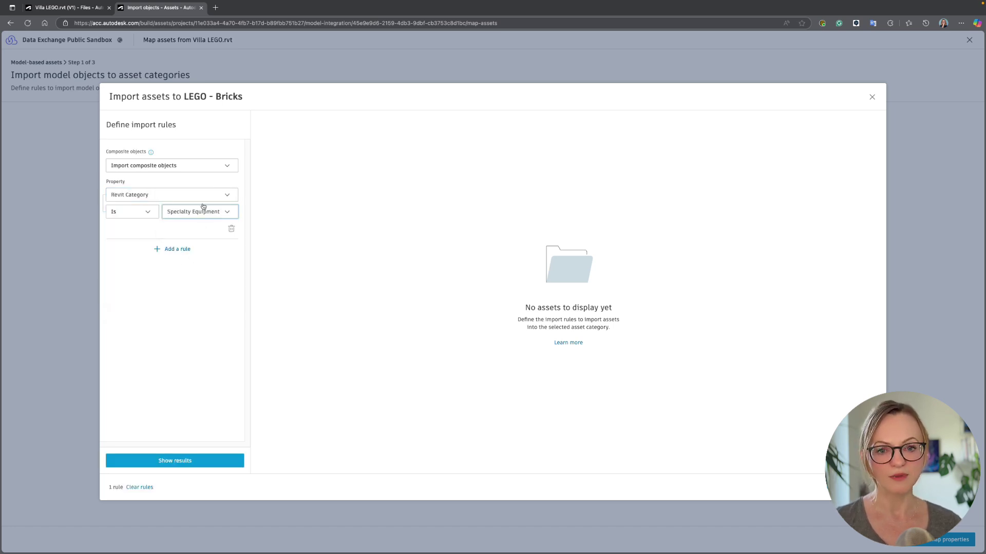
click(192, 460)
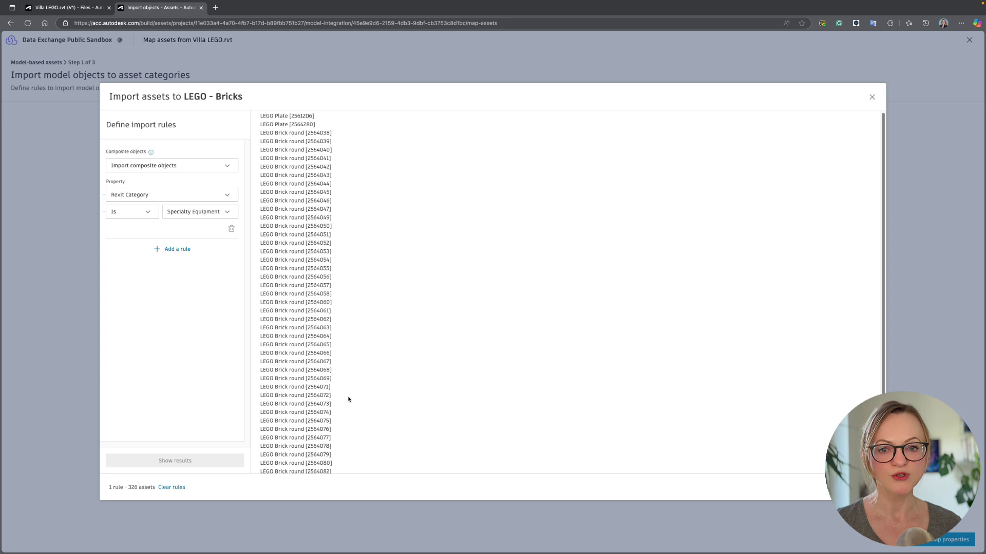
scroll(349, 400, down, 5)
Confirm the import rule and map the LEGO - Bricks Barcode field to ElementId
click(855, 487)
click(948, 540)
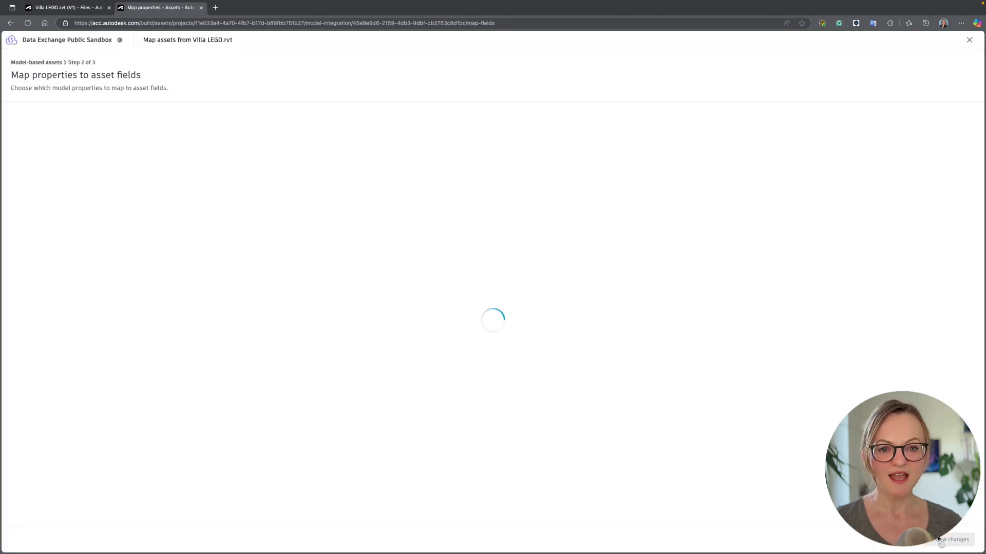
click(534, 161)
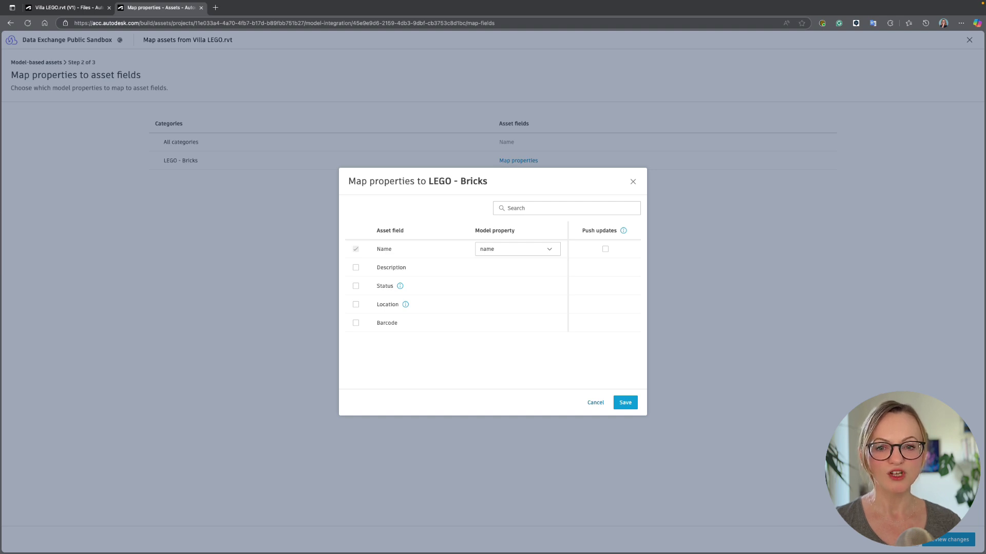
click(356, 323)
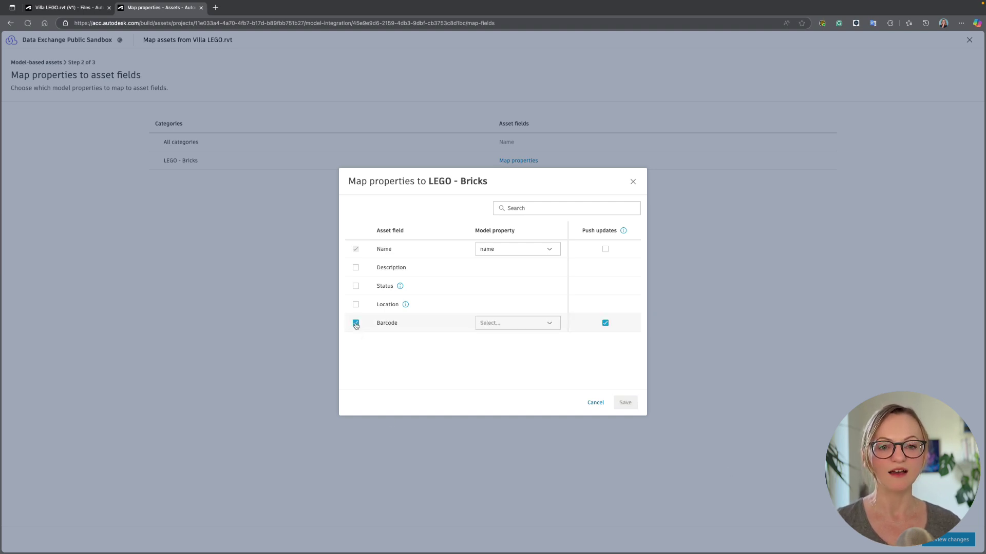
click(509, 328)
drag(557, 359, 561, 412)
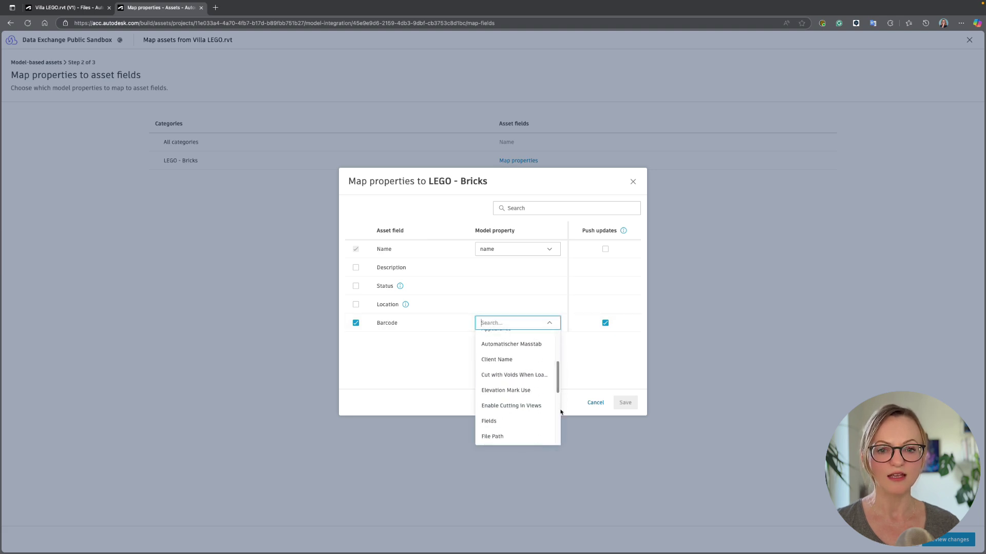
text(element)
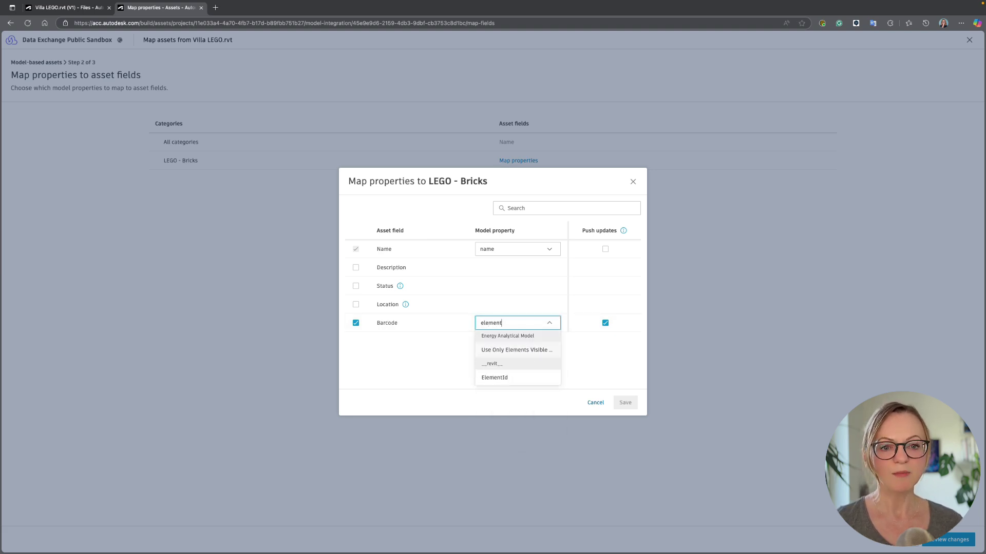
click(492, 379)
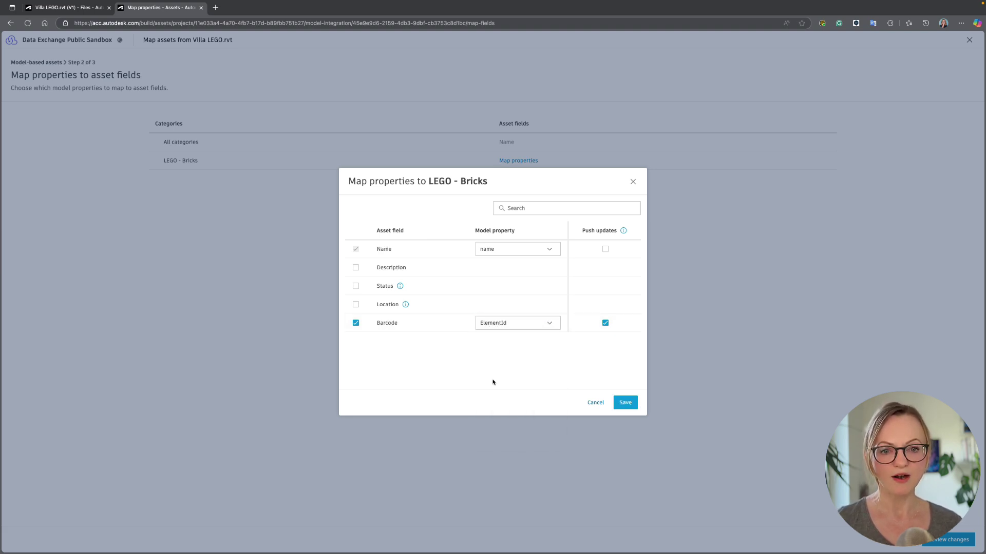
click(625, 404)
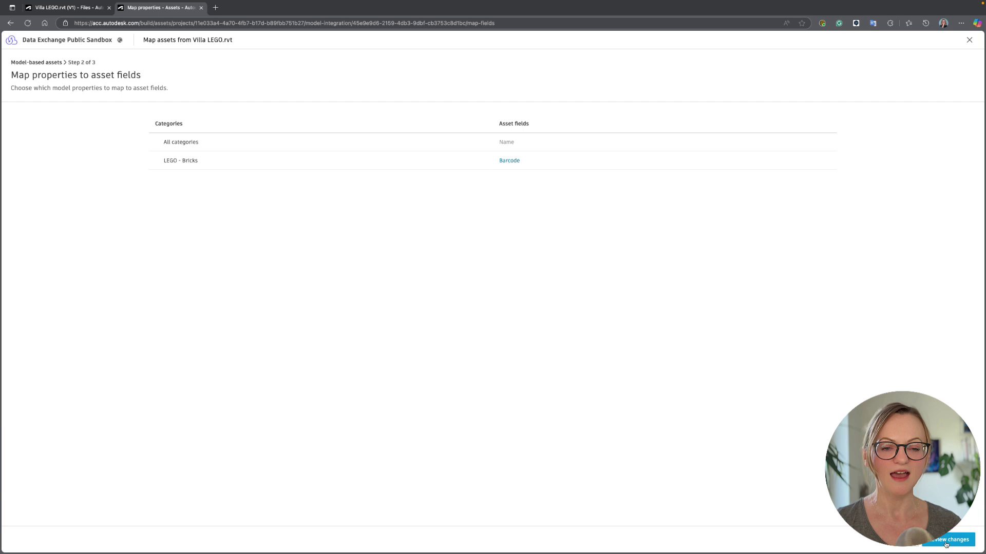
Review and apply the changes to import the 326 assets
click(946, 540)
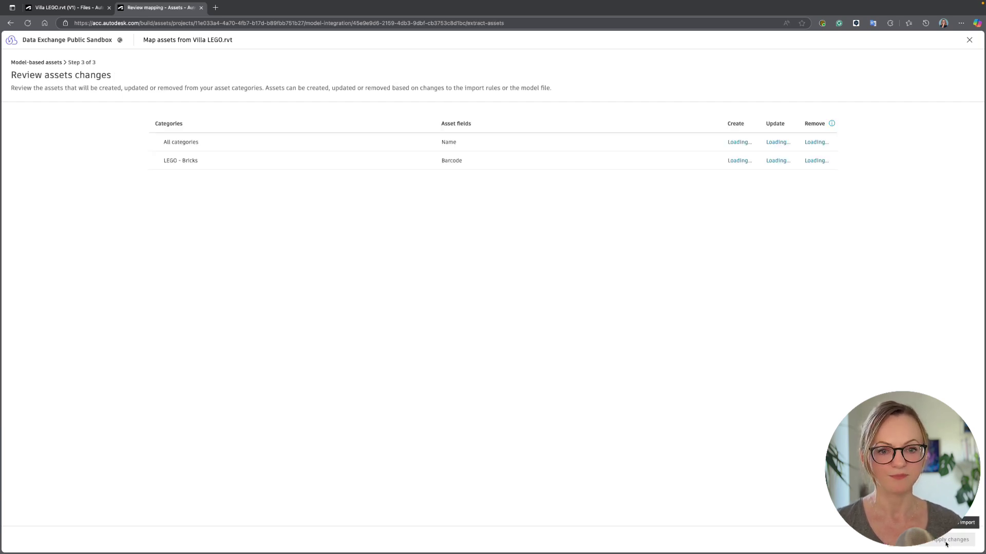
click(946, 541)
click(19, 49)
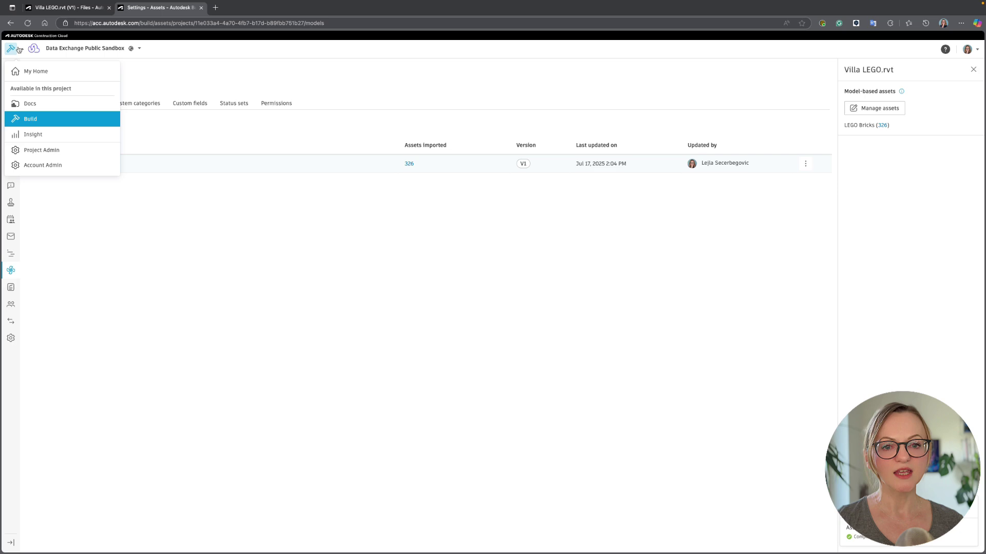
Open Villa LEGO.rvt with its asset list and change the base plate's status
click(27, 103)
click(240, 166)
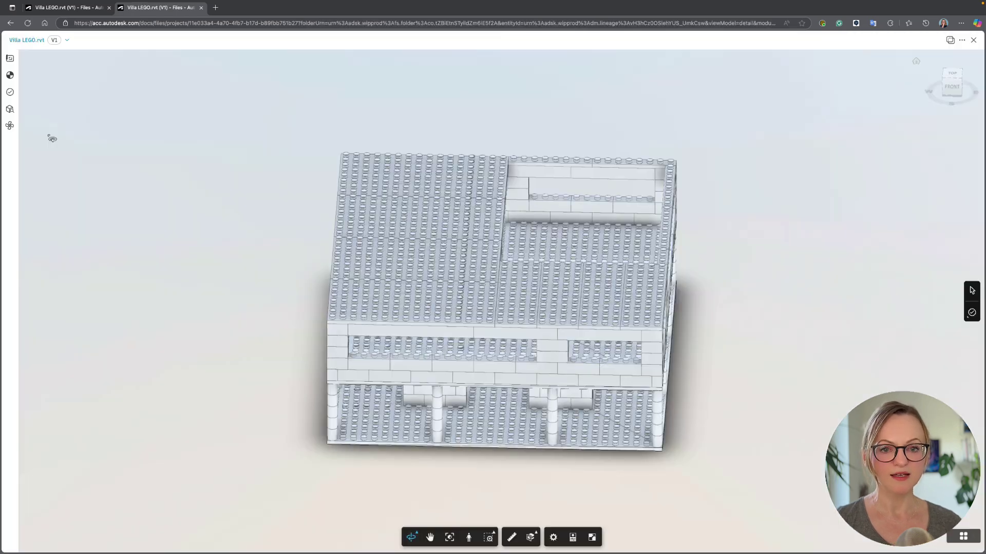
click(10, 126)
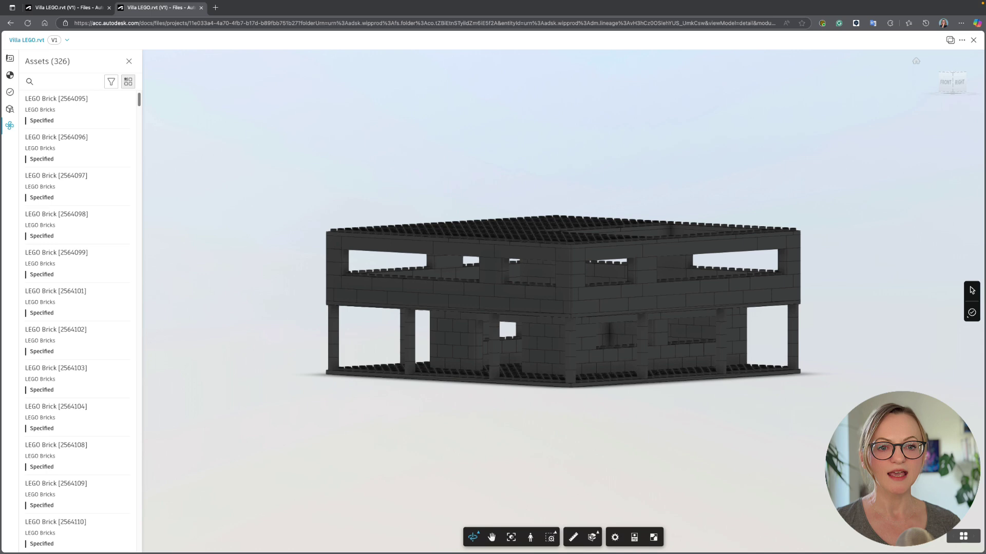
click(565, 378)
click(908, 159)
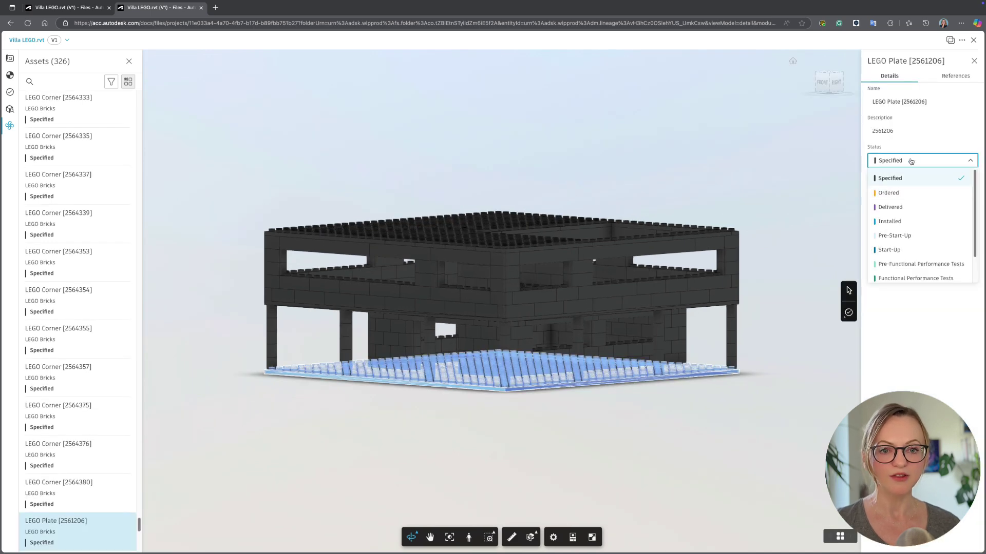
click(893, 176)
Select four columns in the model and give them a new status
ctrl+click(725, 339)
ctrl+click(640, 370)
ctrl+click(450, 354)
ctrl+click(539, 354)
ctrl+click(334, 339)
ctrl+click(394, 344)
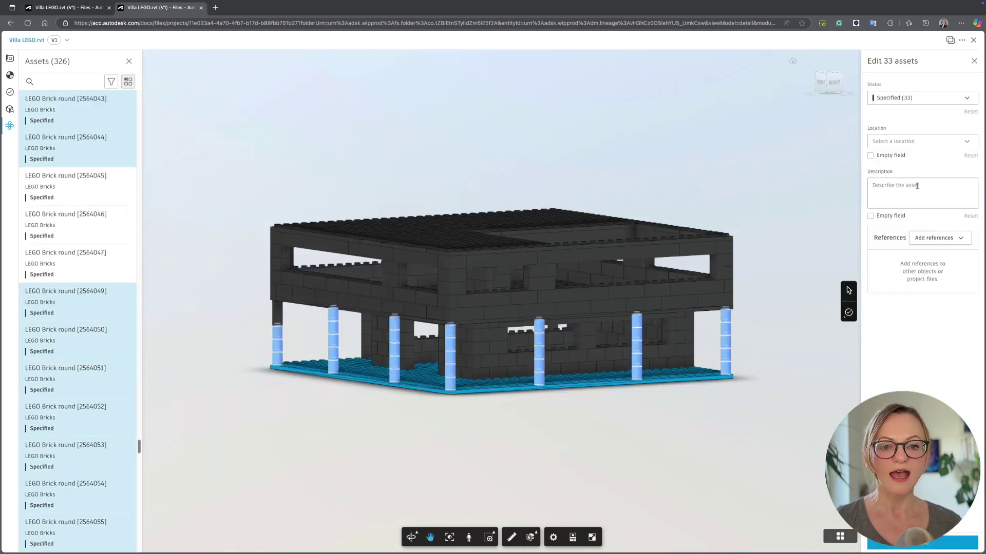
Set 17 columns to Delivered and a selected block of bricks to Installed
click(281, 310)
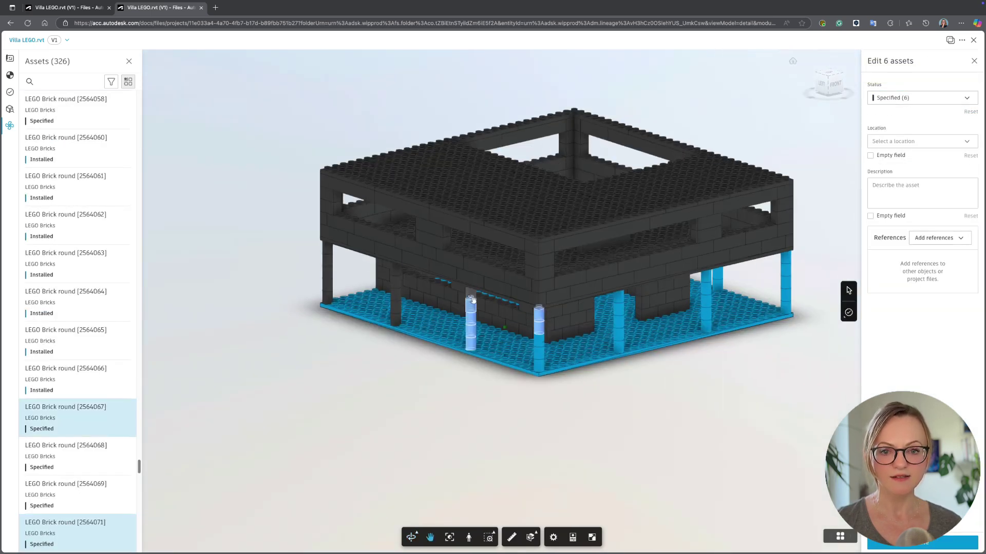
click(922, 98)
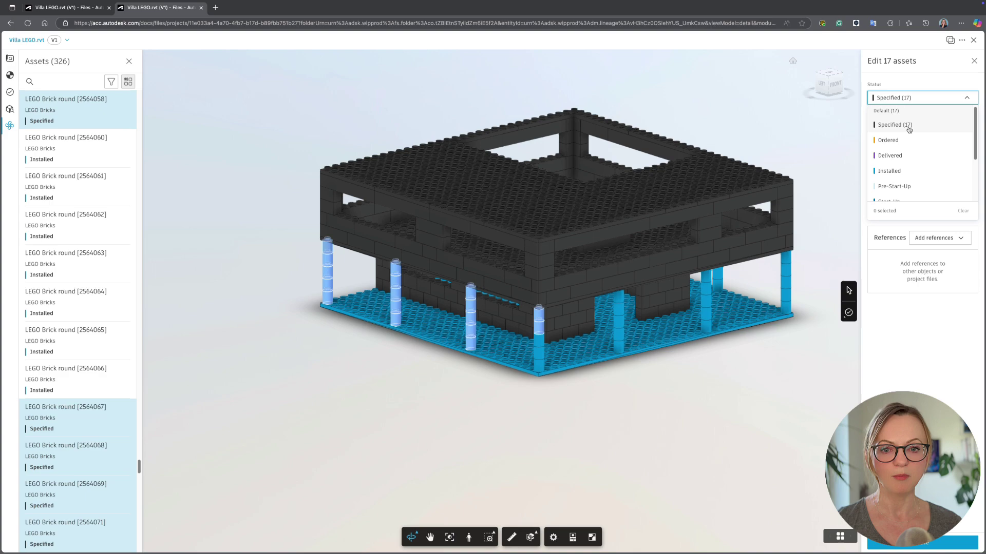
click(896, 159)
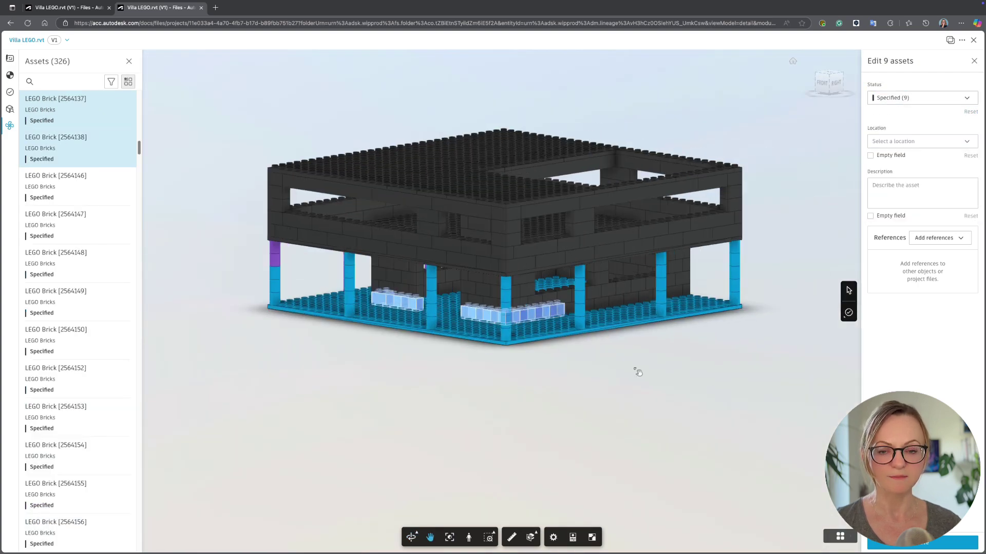
drag(635, 370, 528, 314)
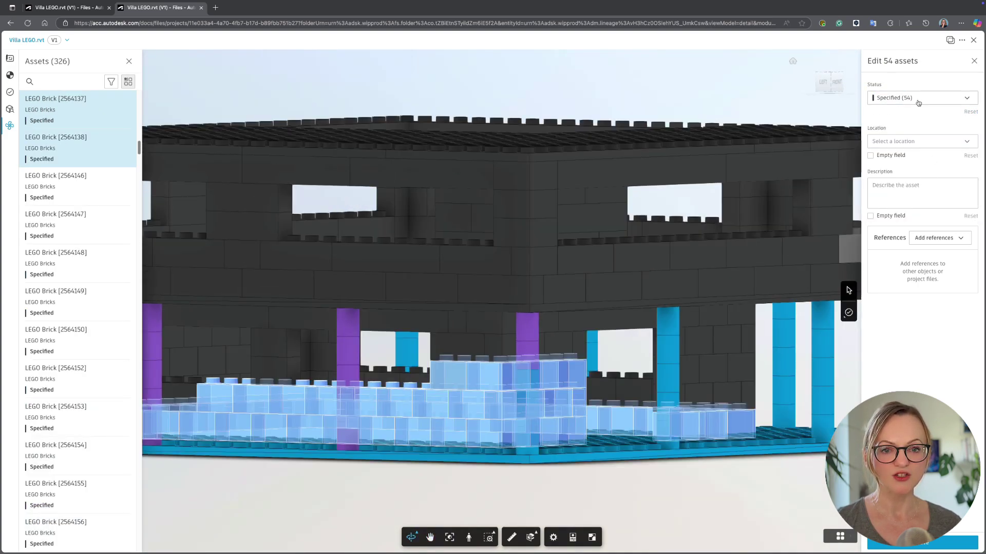
click(918, 99)
click(896, 172)
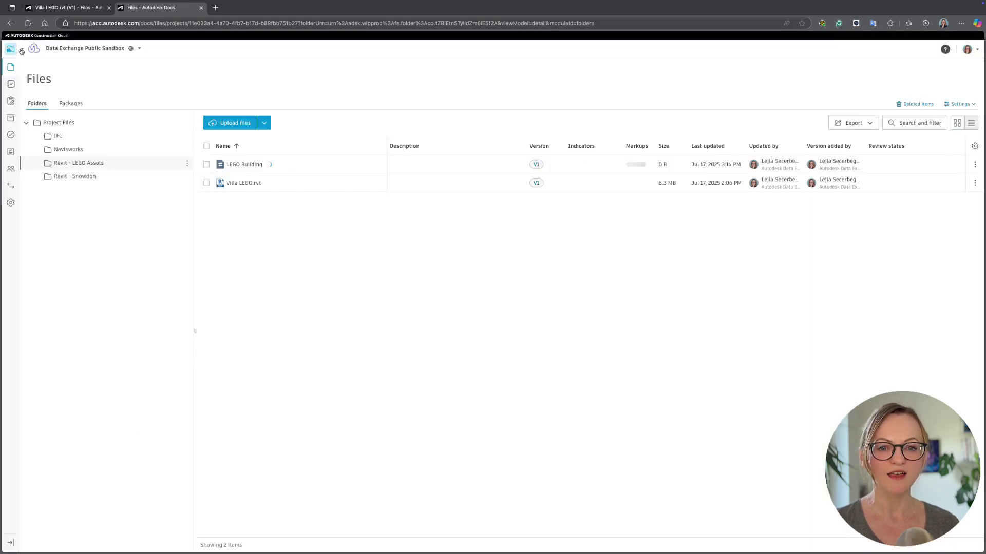
Switch to Insight and run a Data Connector extraction that includes Assets data
click(21, 51)
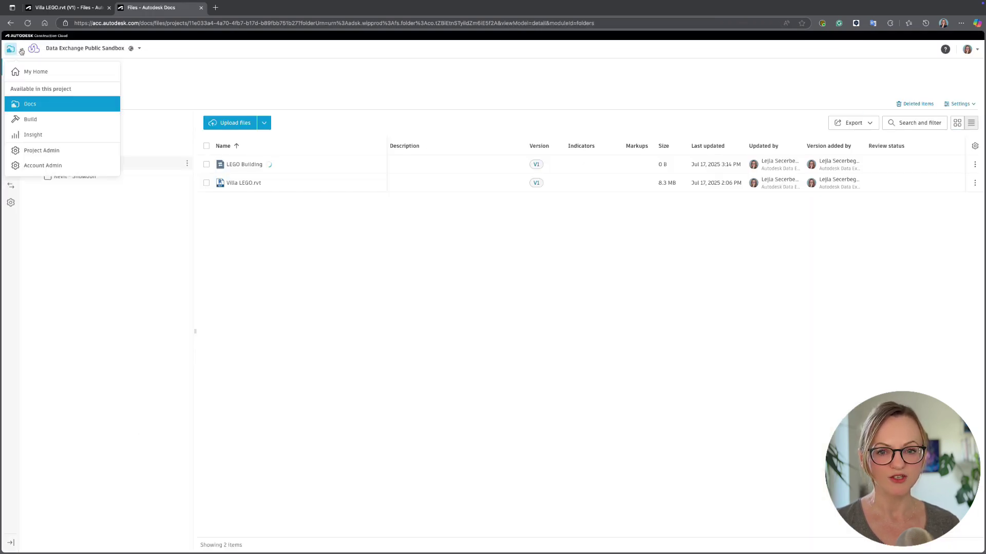
click(47, 134)
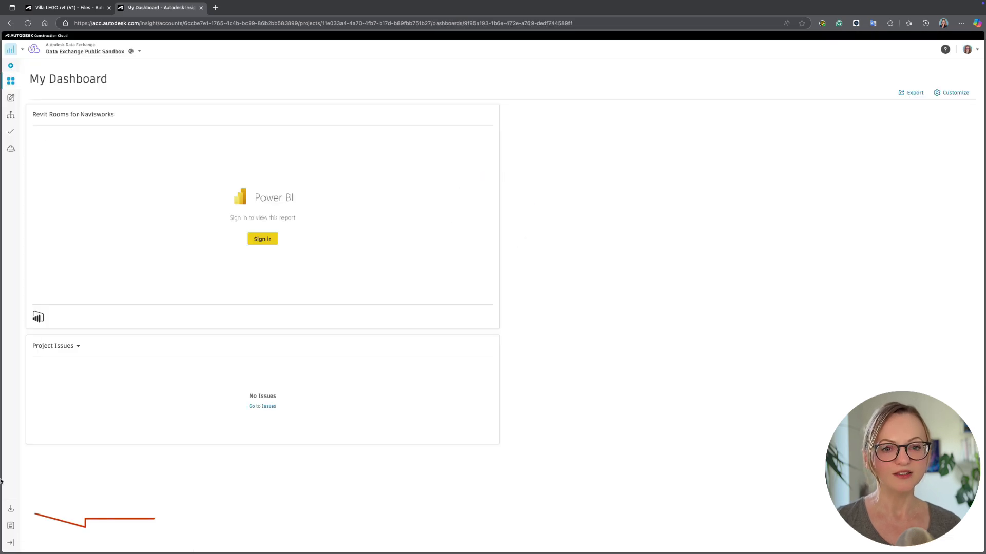
click(9, 511)
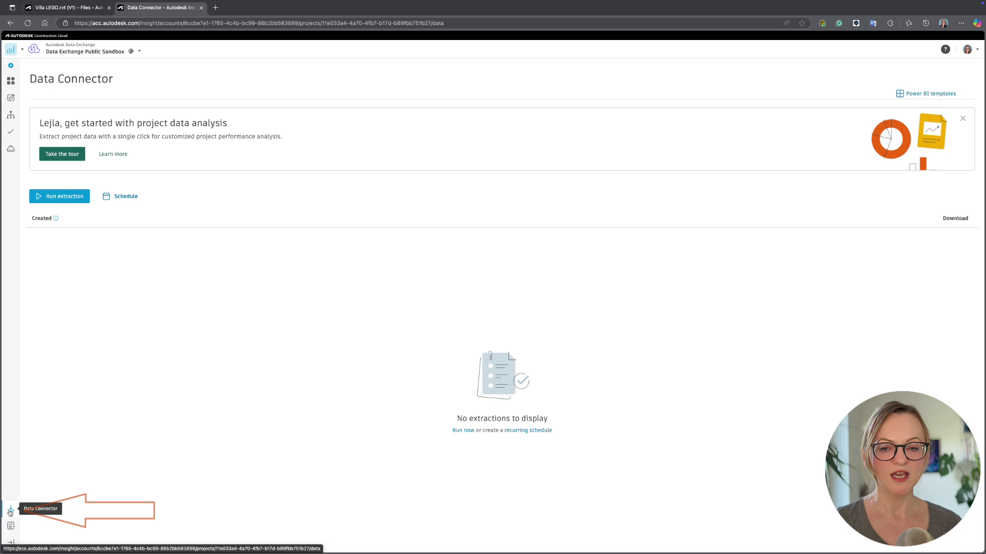
click(74, 197)
click(944, 111)
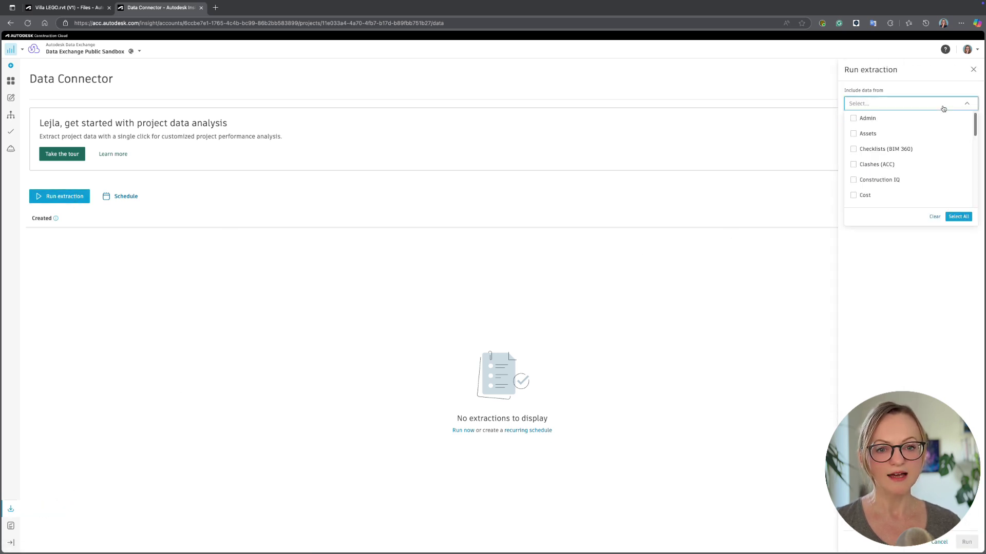
click(877, 139)
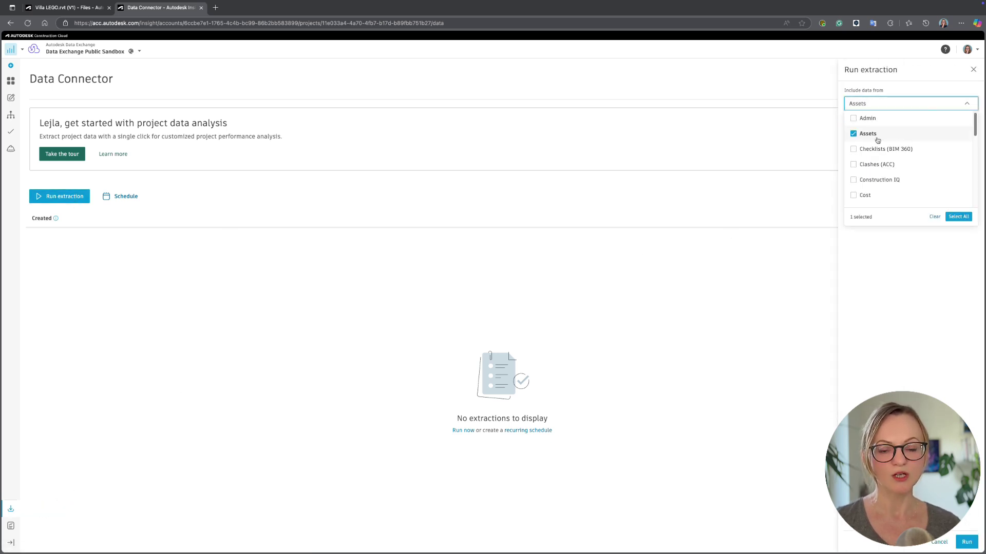
click(852, 319)
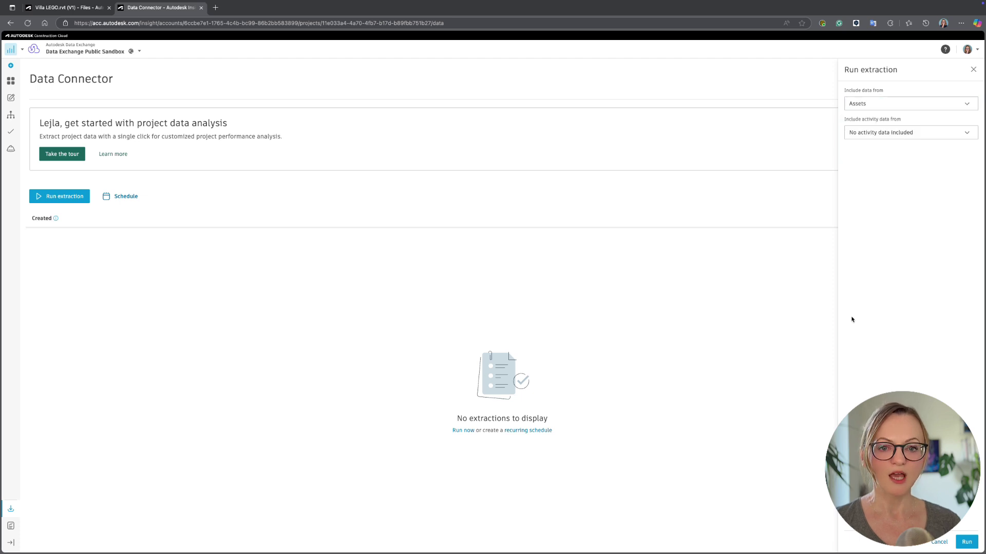
click(965, 542)
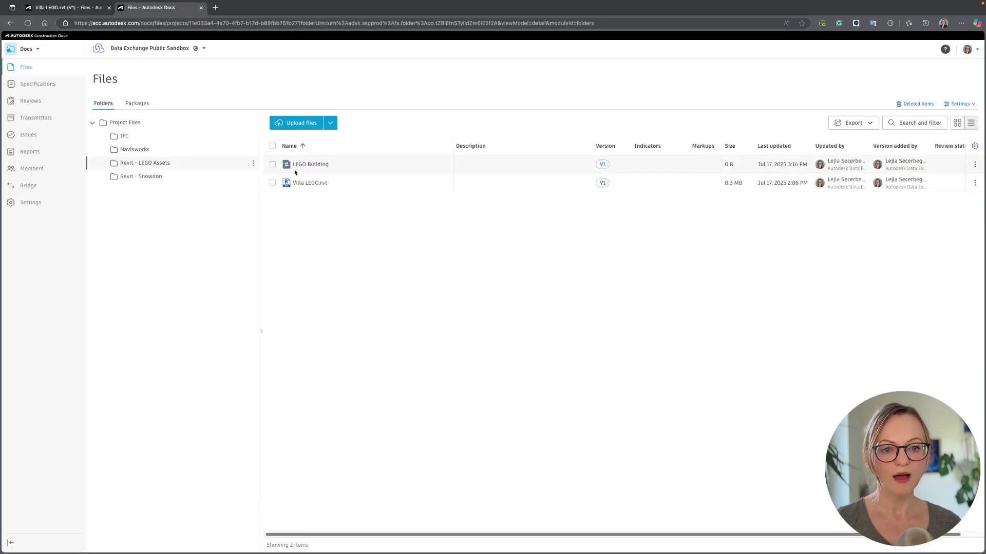
Open the LEGO Building model and copy its share link from the Links tab
click(314, 167)
drag(570, 278, 382, 268)
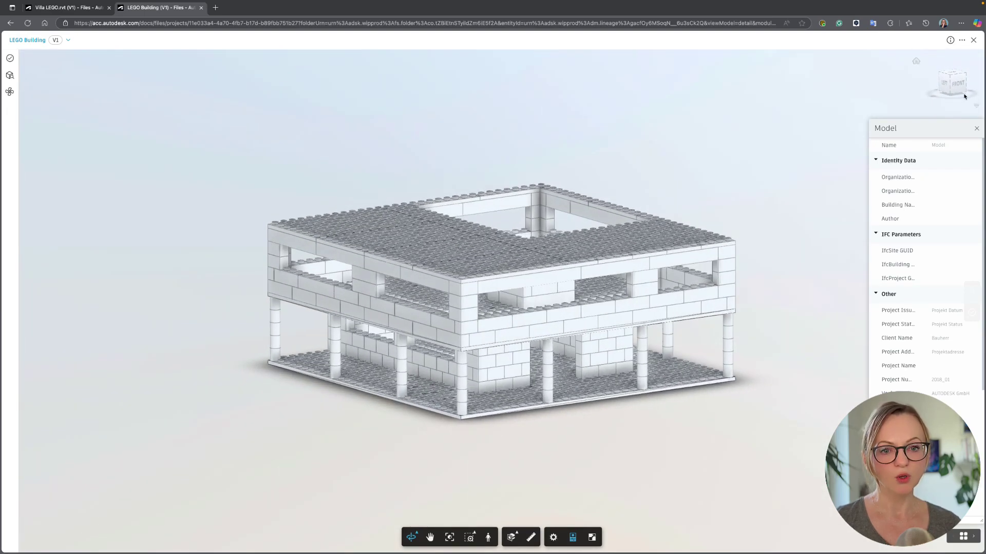
click(962, 41)
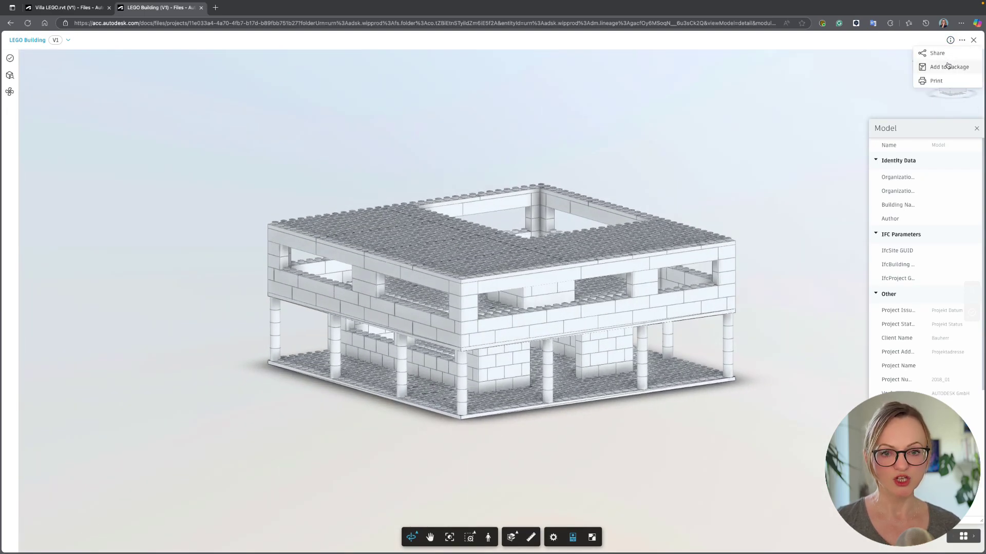
click(947, 54)
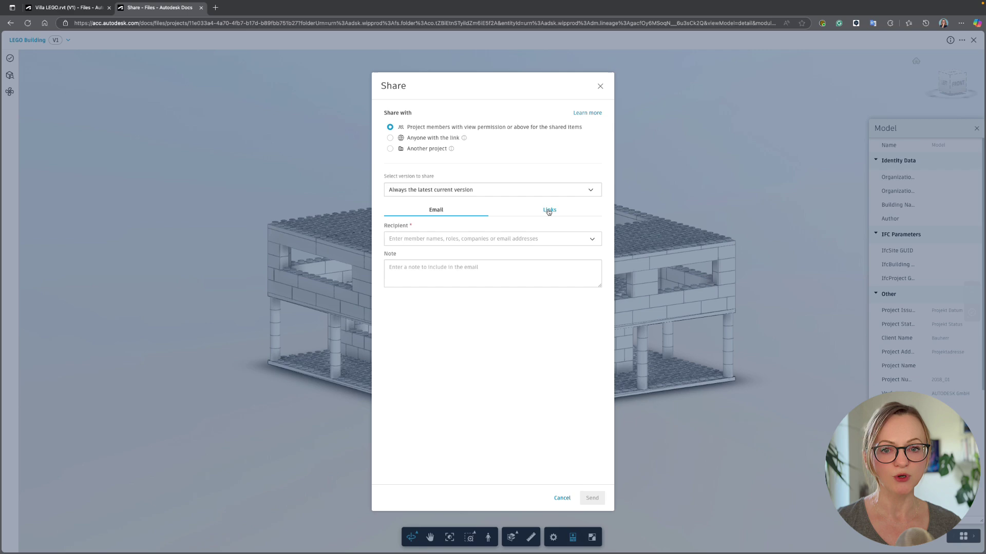
click(548, 211)
click(589, 250)
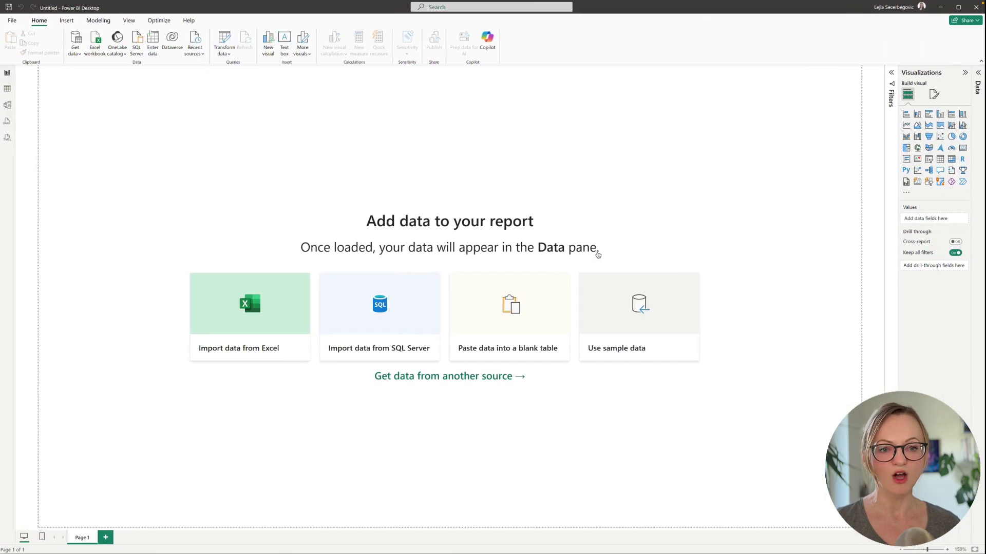
Connect to the Autodesk Data Connector for Power BI from the data source list
click(76, 49)
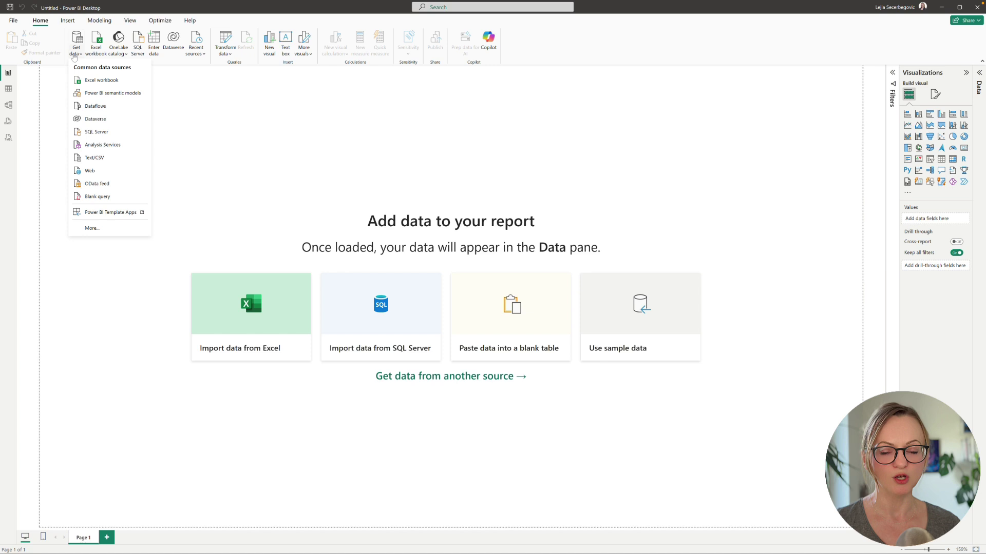
click(92, 228)
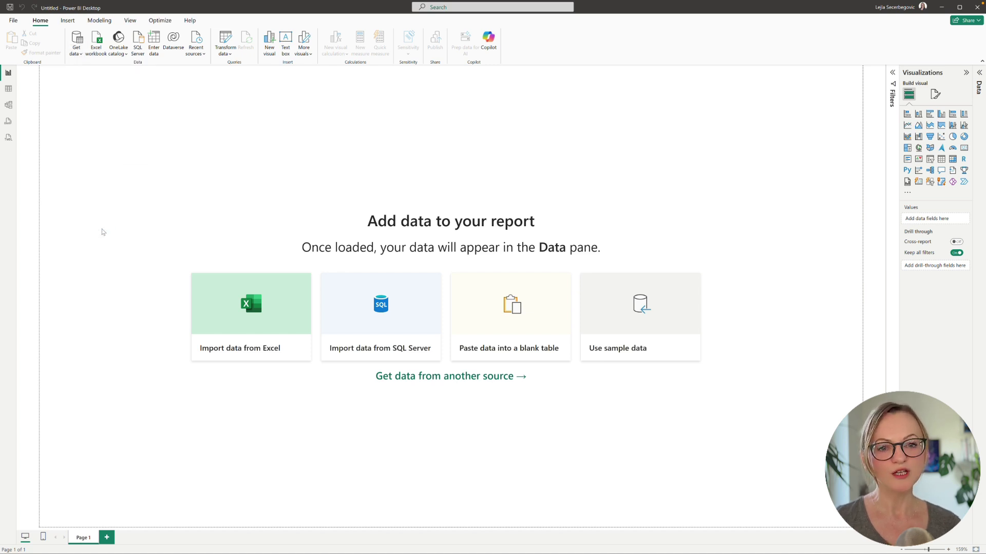
text(autodesk)
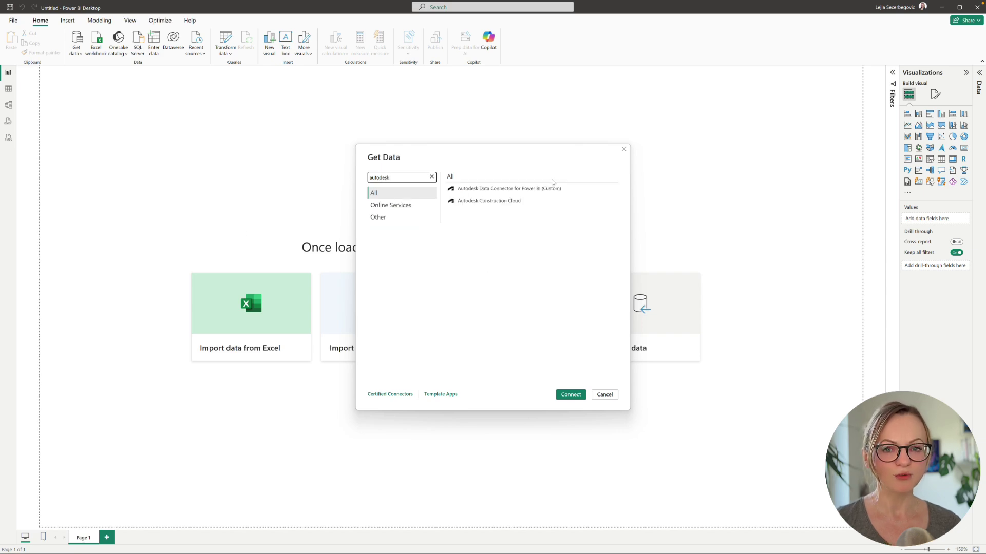
click(497, 190)
click(571, 395)
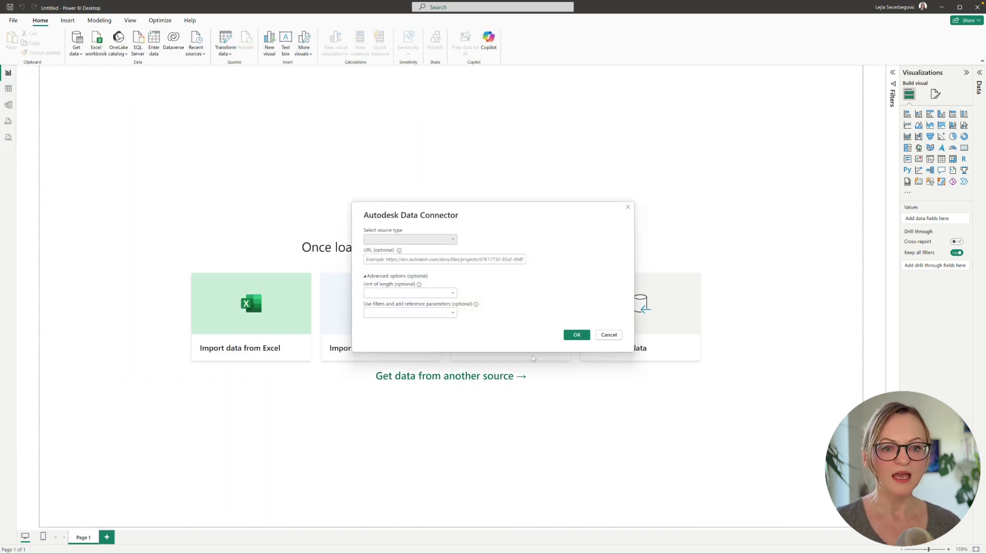
Point the connector at the pasted Data Exchange URL and load the LEGO Building table
click(436, 240)
click(417, 251)
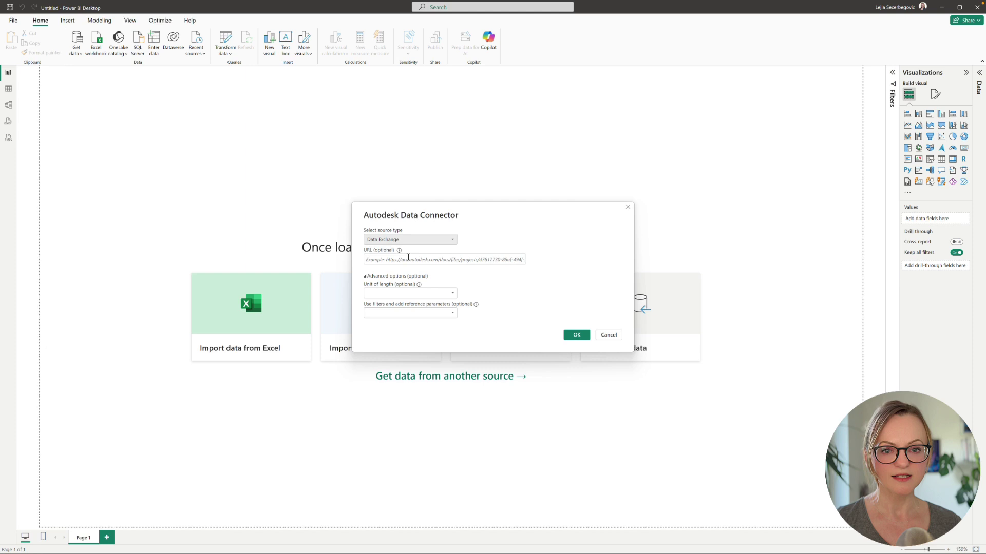
click(409, 259)
key(ctrl+v)
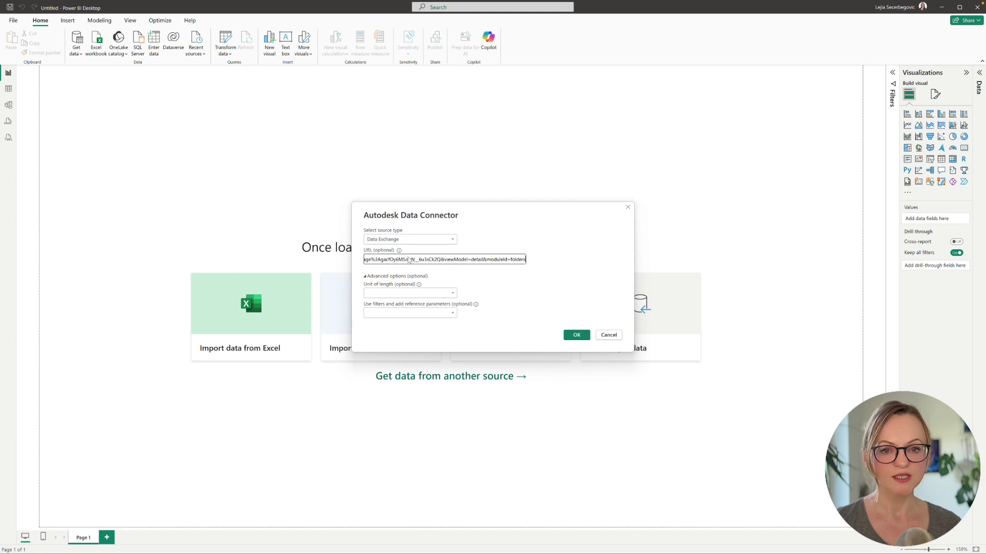
click(571, 335)
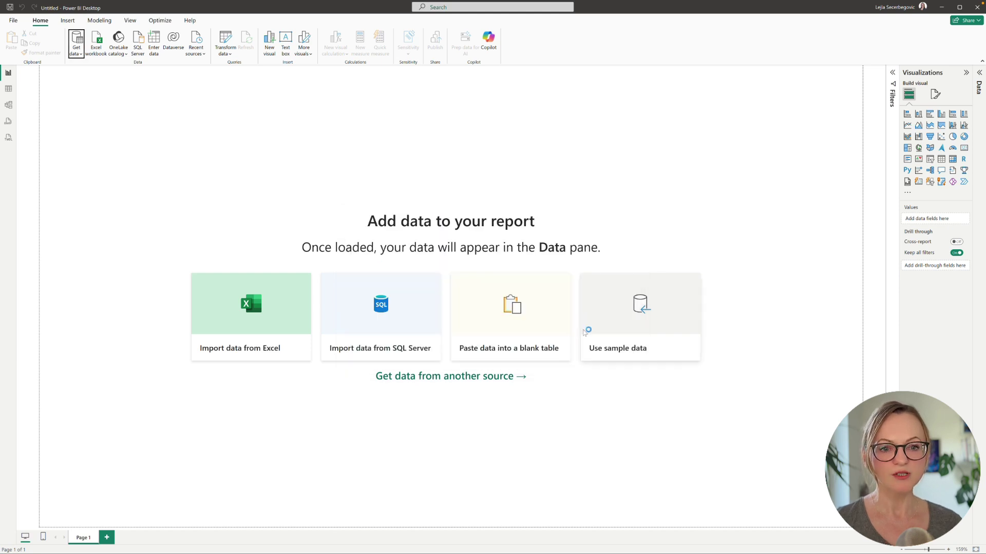
click(348, 204)
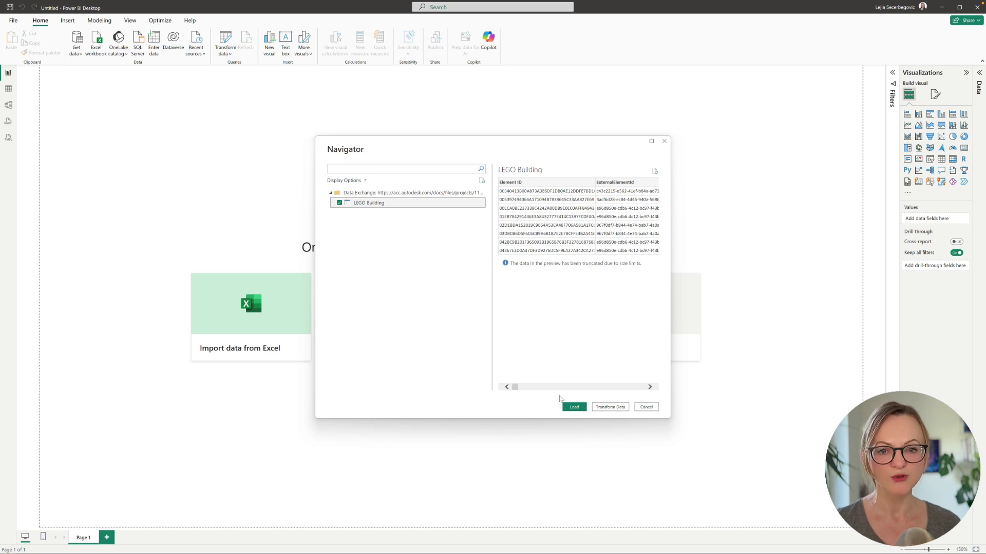
click(573, 406)
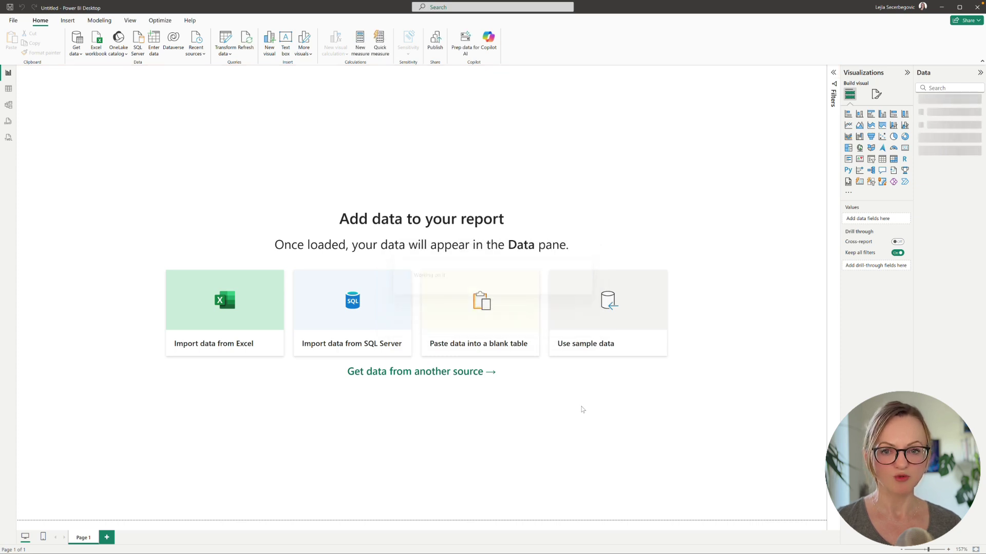
Import the Autodesk viewer visual from the marketplace and place it on the page
click(848, 193)
click(877, 196)
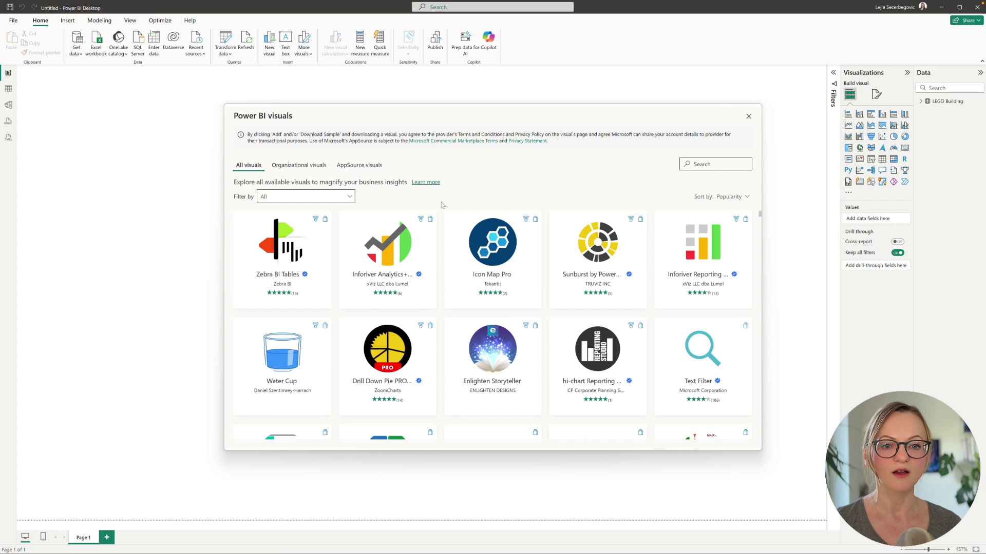
click(703, 165)
text(autodesk)
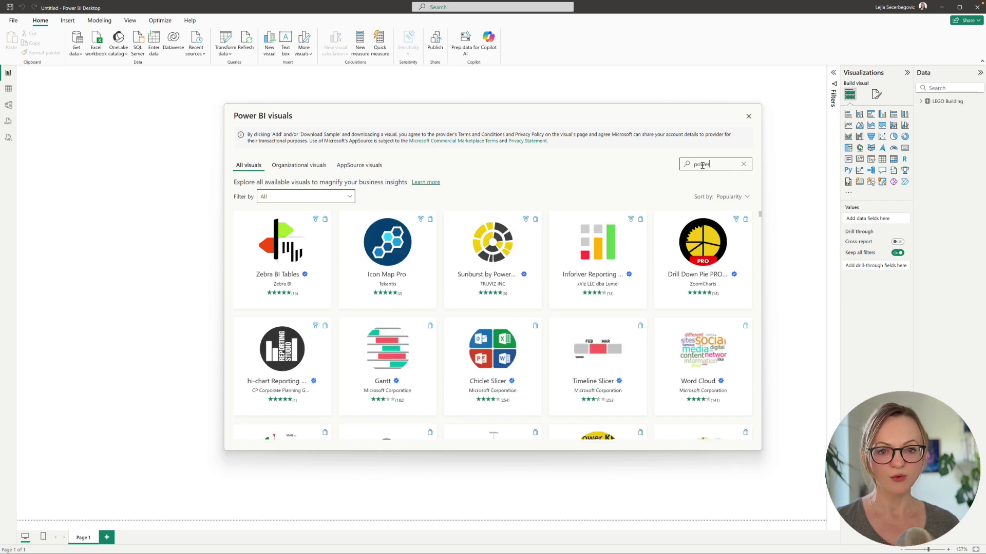
click(491, 251)
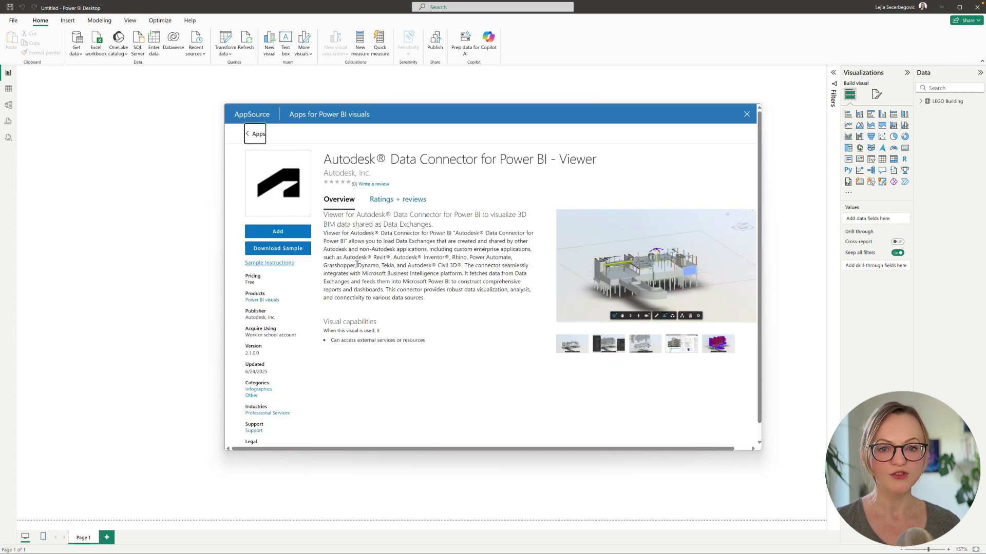
click(286, 233)
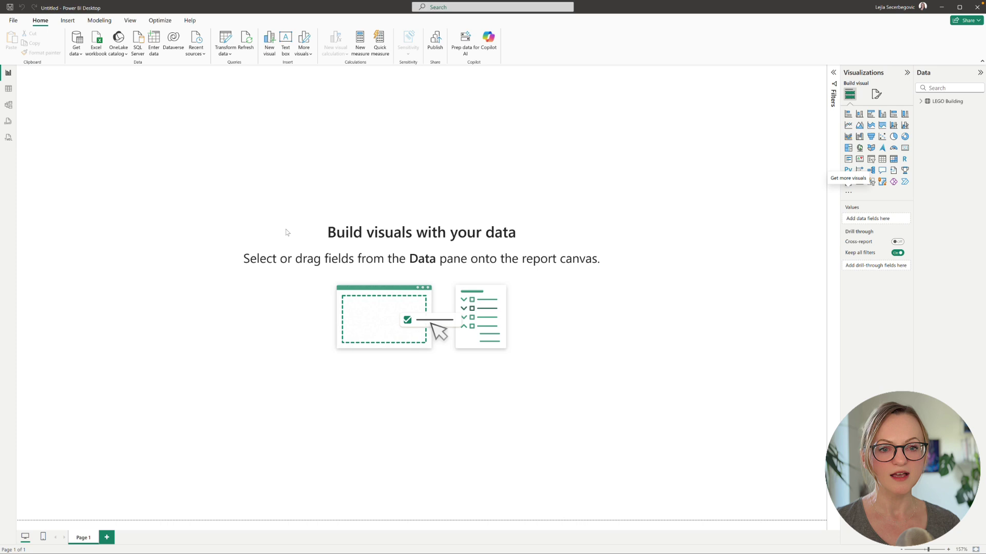
click(557, 296)
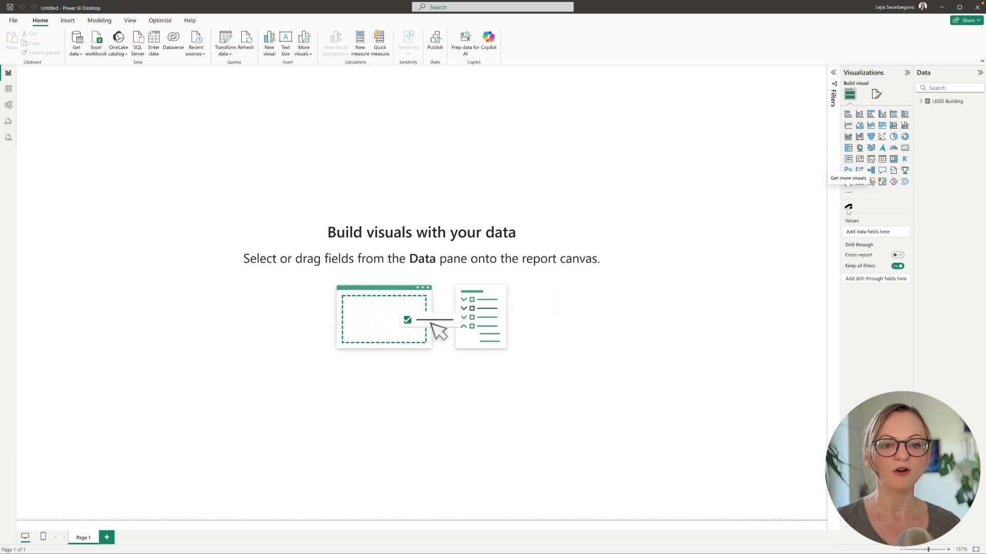
click(848, 205)
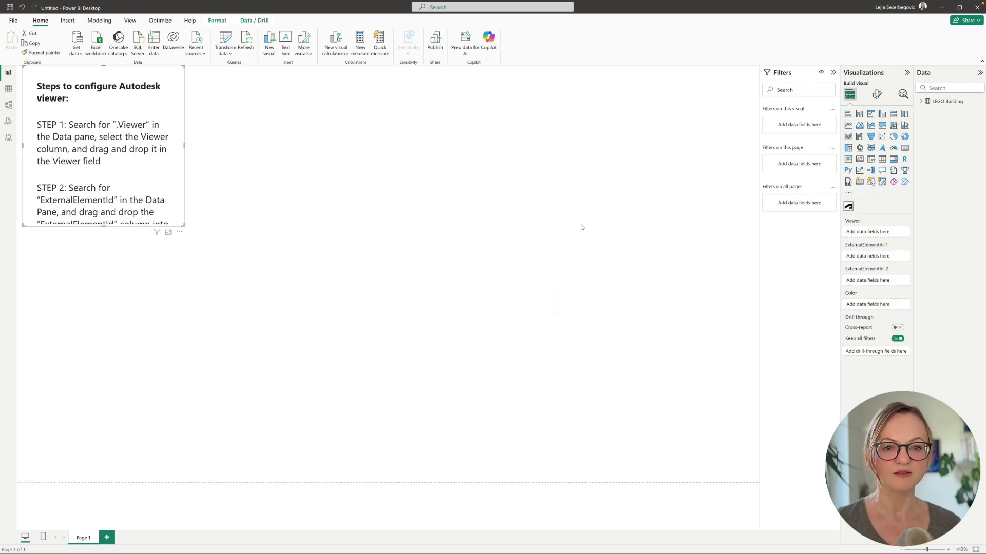
Assign the LEGO Building viewer field and ExternalElementId to the Autodesk viewer's wells
click(940, 88)
text(viewer)
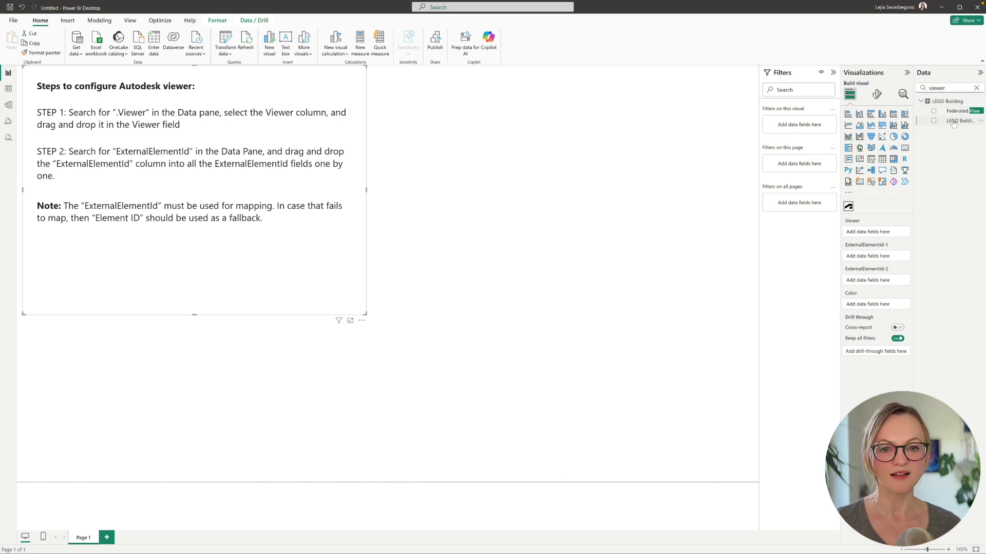
click(936, 123)
drag(954, 124, 876, 234)
click(976, 88)
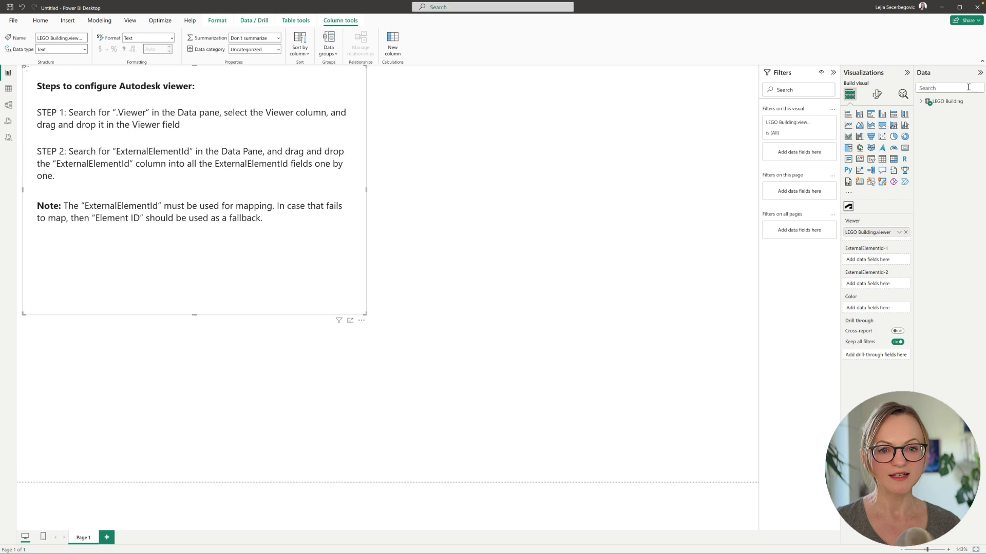
text(external)
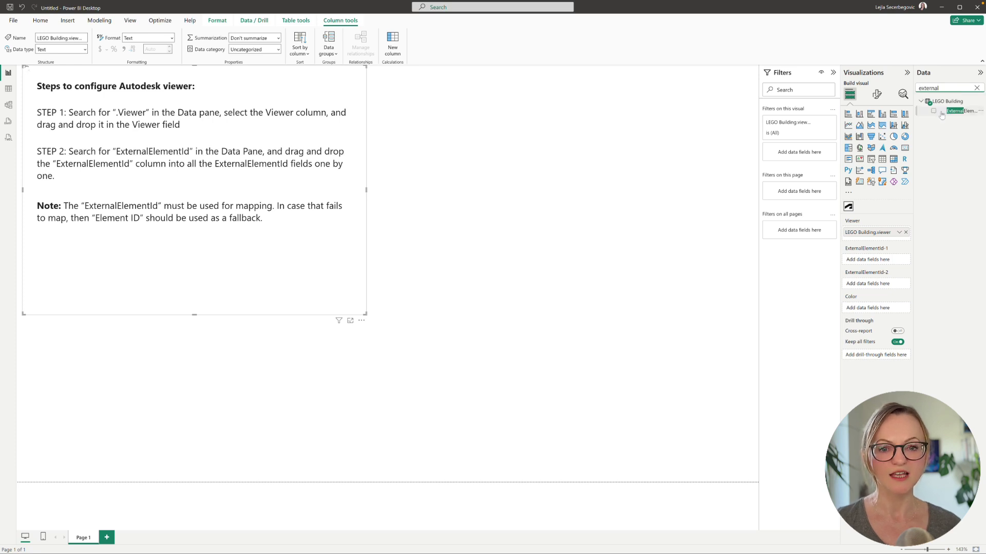
drag(956, 110, 878, 289)
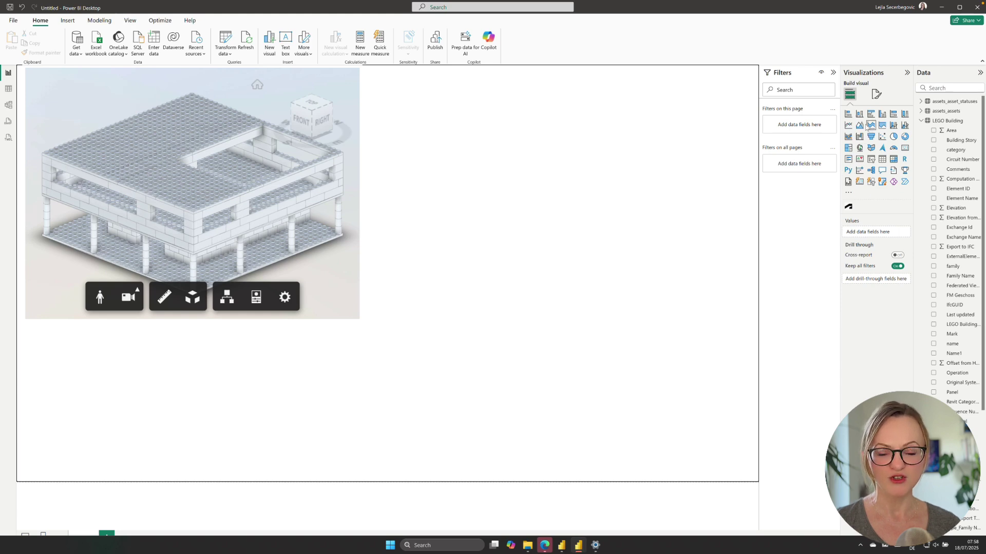
Create a bar chart of Type_LEGO-ID against its Count
click(848, 116)
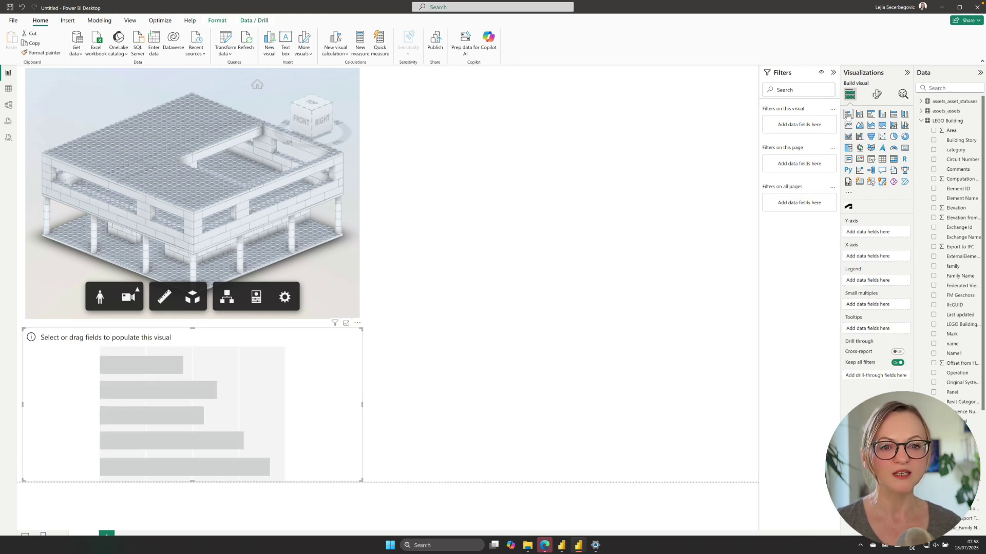
click(945, 89)
text(type)
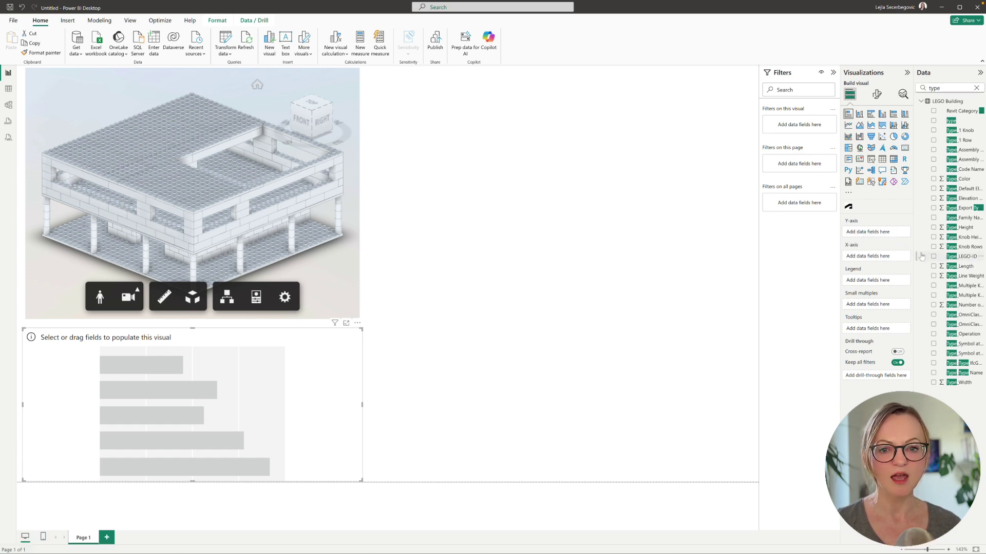
click(956, 256)
drag(958, 257, 850, 257)
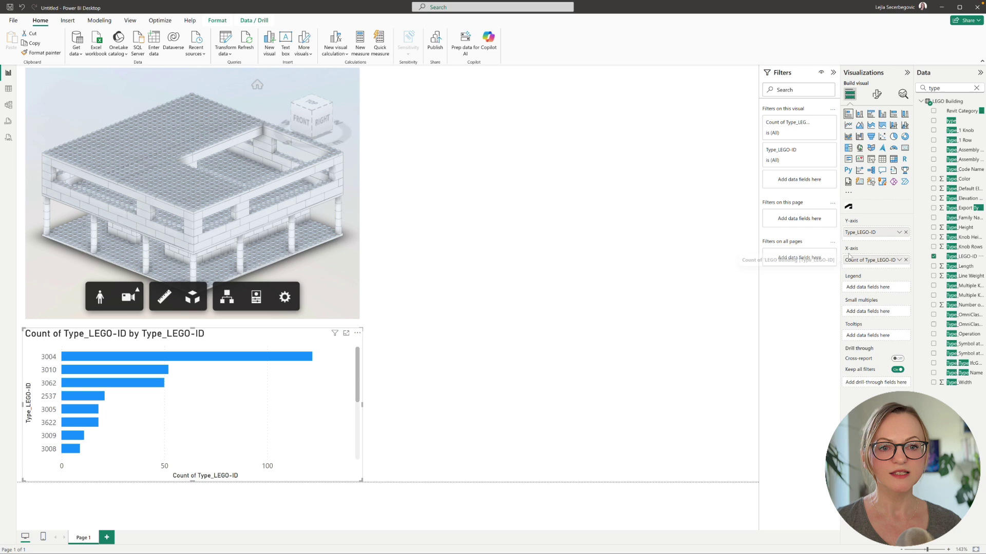
Test bar highlighting in the 3D model for types 3004, 3010 and 3062
click(162, 360)
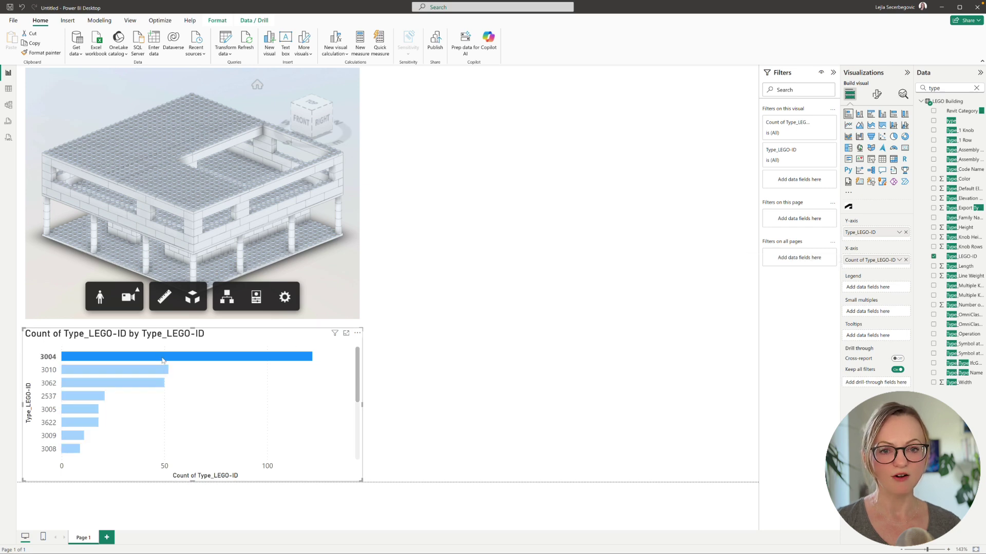
click(150, 372)
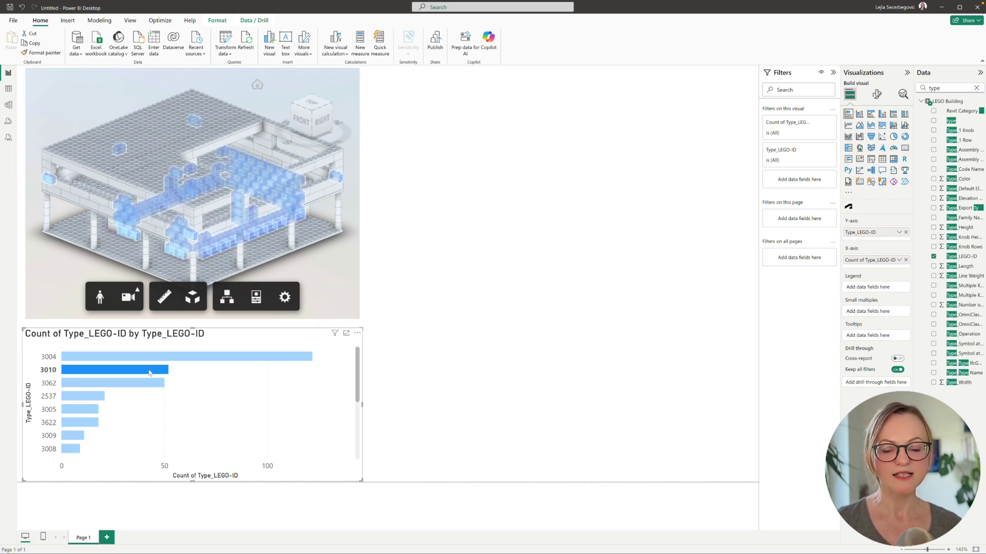
click(169, 316)
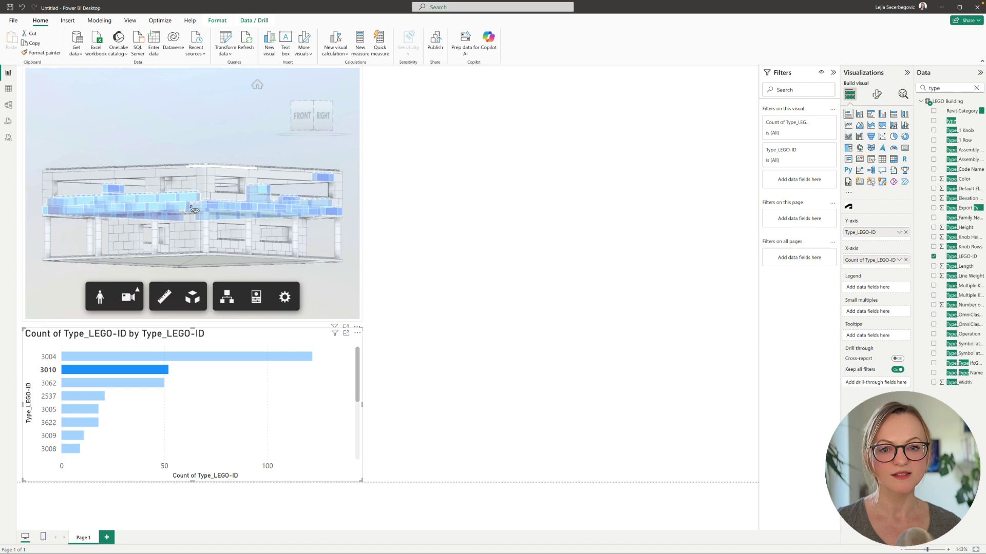
click(122, 389)
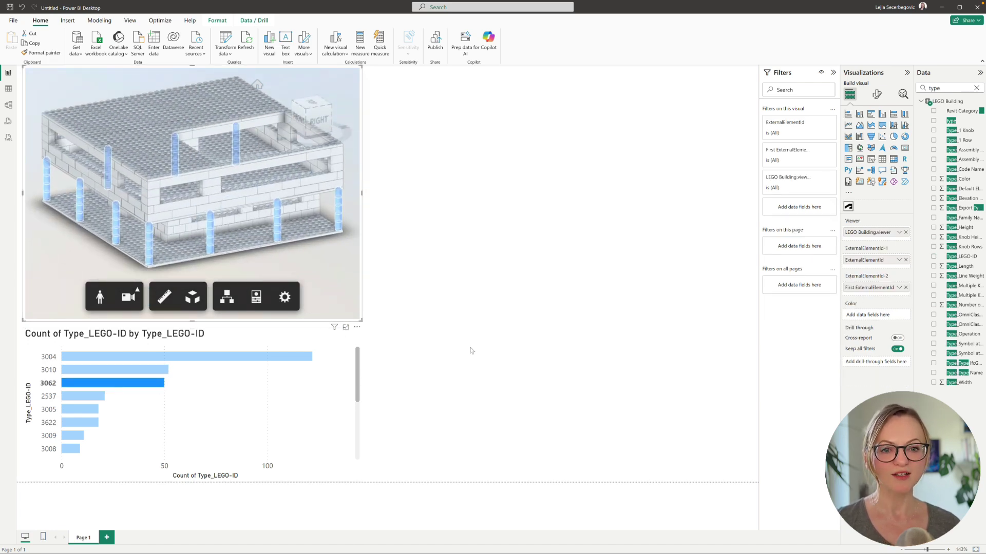
click(472, 351)
click(882, 159)
Add Family Name as the table's first column
click(977, 89)
text(family name)
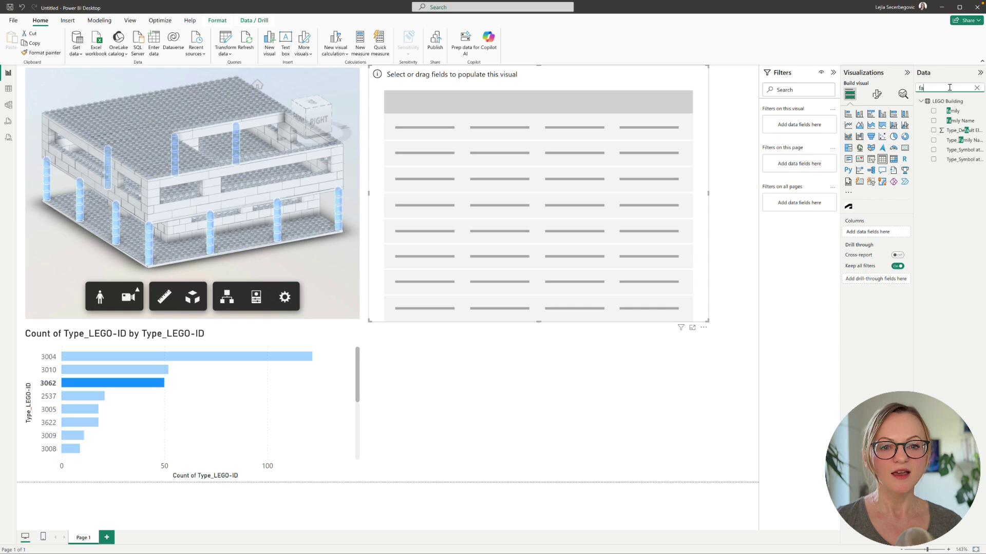
click(933, 111)
Add the Type Name field to the bar chart
click(715, 297)
click(122, 383)
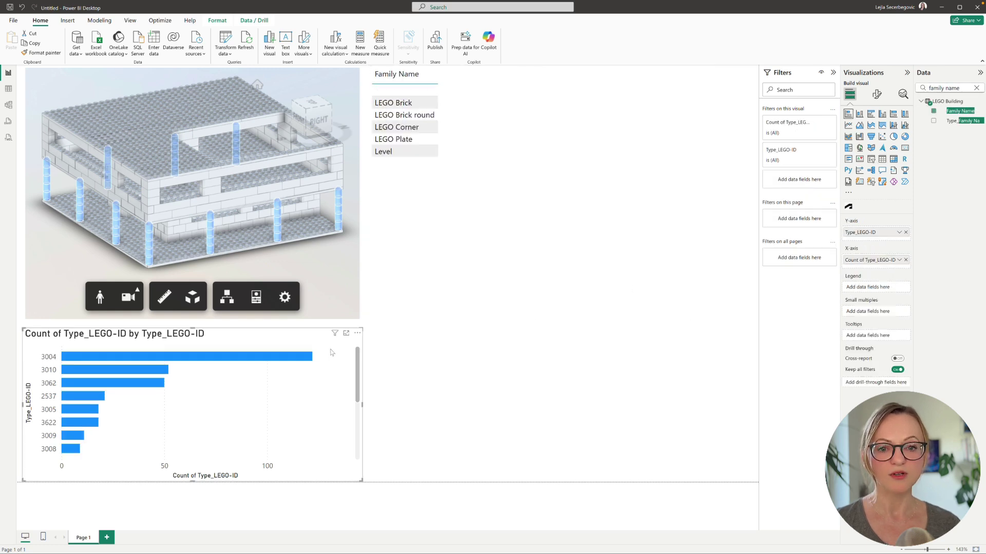
click(977, 89)
text(type name)
drag(960, 111, 876, 238)
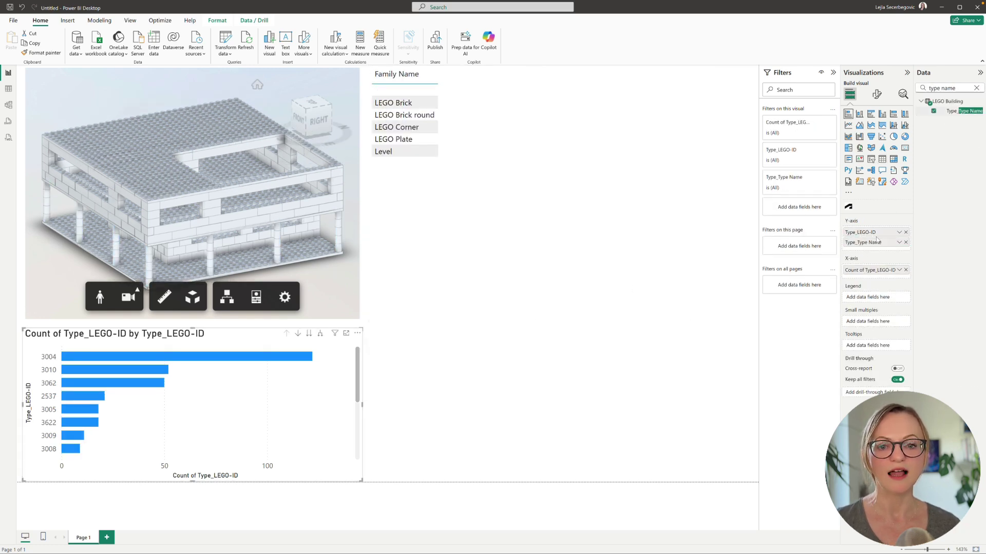
Add Type_Type Name and Type_LEGO-ID as table columns
click(565, 205)
click(933, 111)
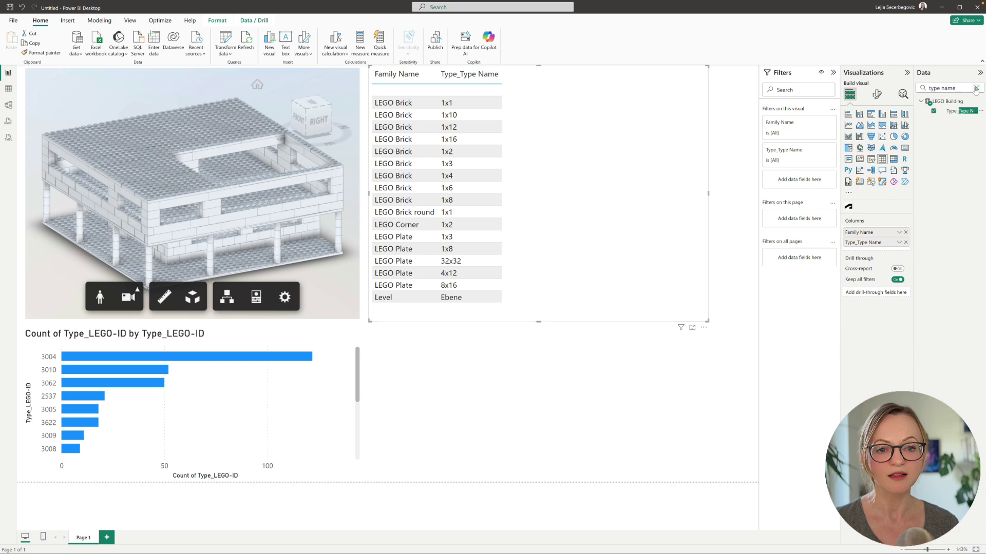
click(977, 88)
text(lego)
click(958, 384)
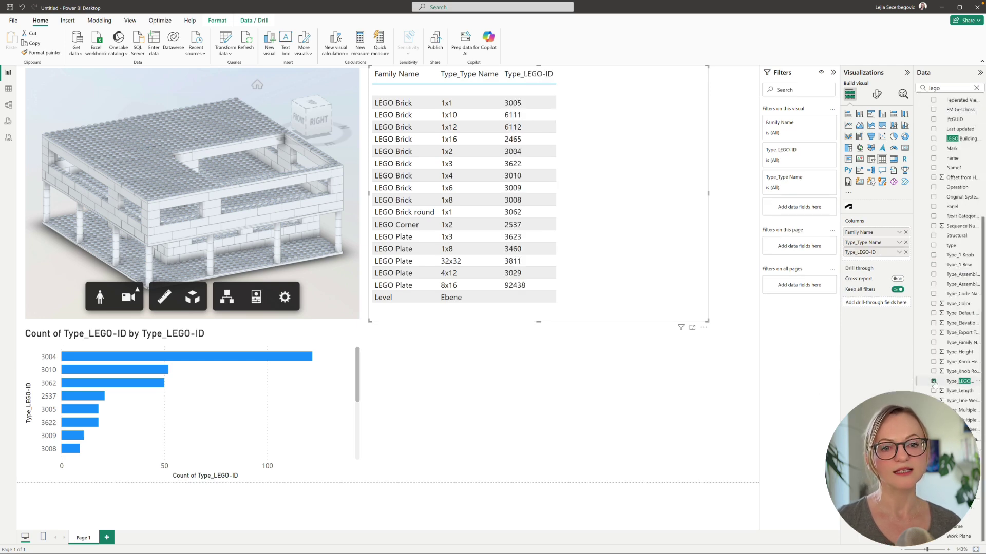
Test row highlighting for LEGO Corner and LEGO Plate 1x8, then clear it
click(411, 225)
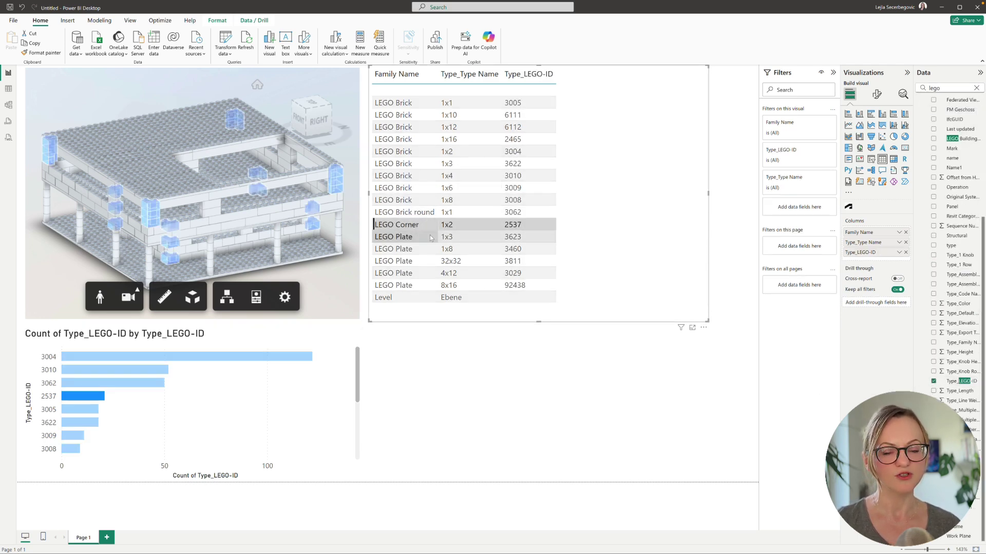
click(456, 250)
click(573, 287)
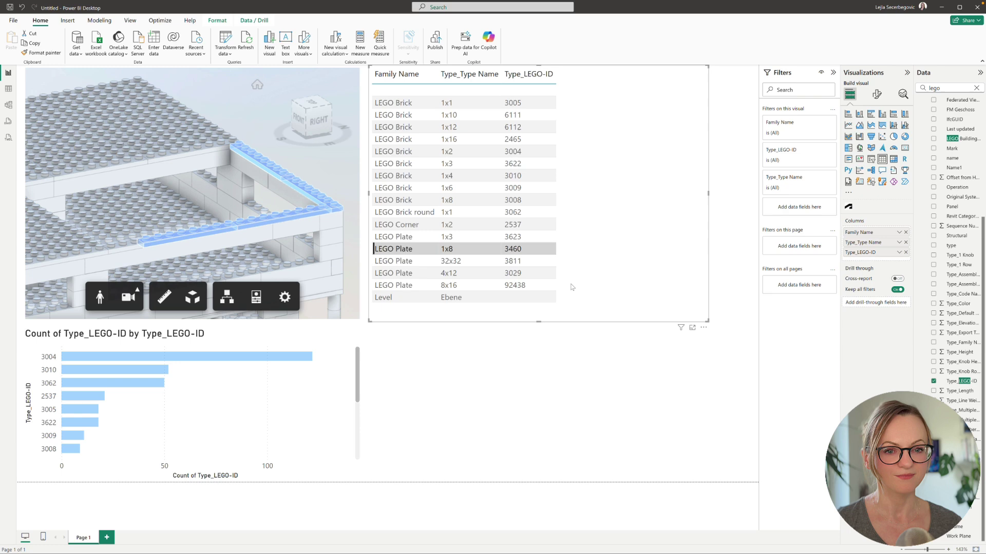
click(604, 386)
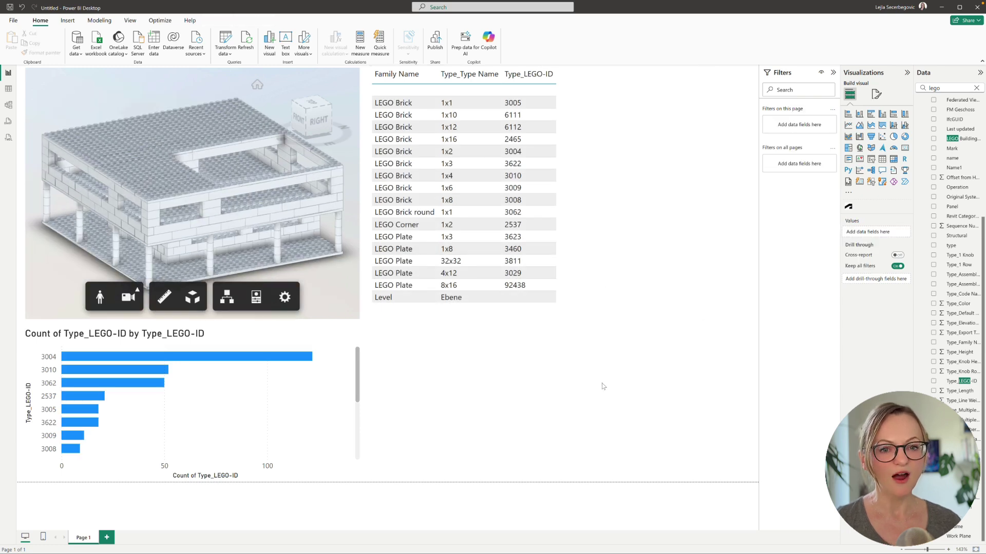
Connect to the Autodesk Construction Cloud data source with the United States region
click(76, 52)
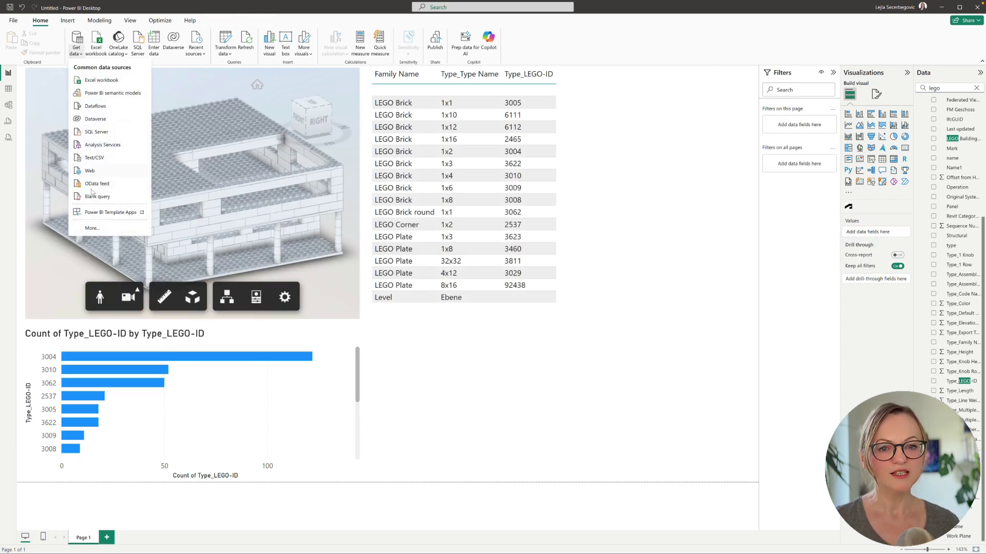
click(92, 229)
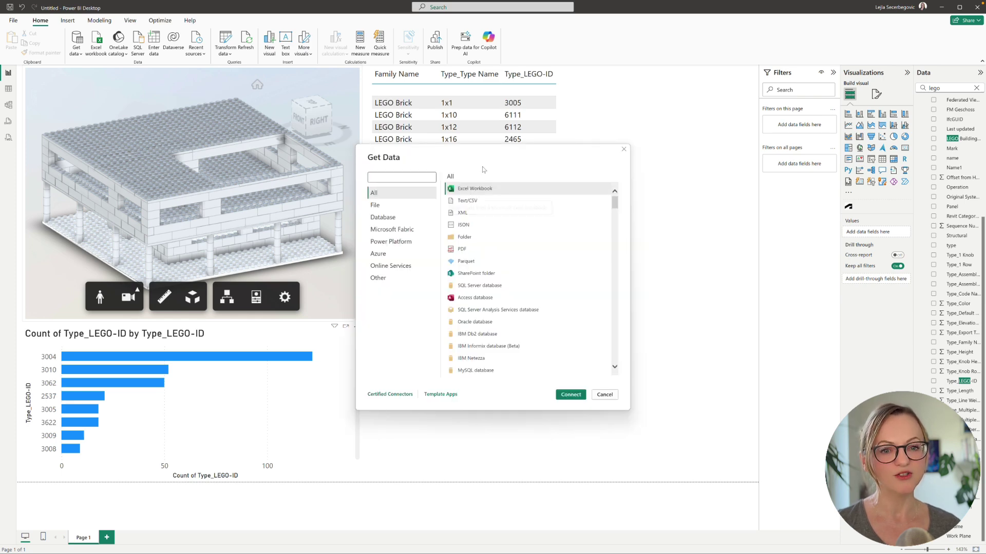
text(autodesk)
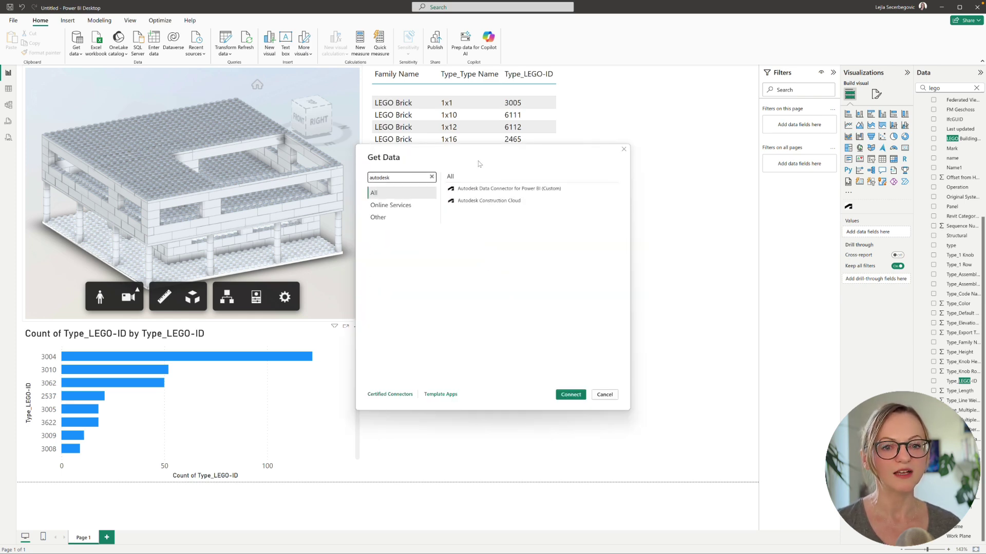
click(486, 201)
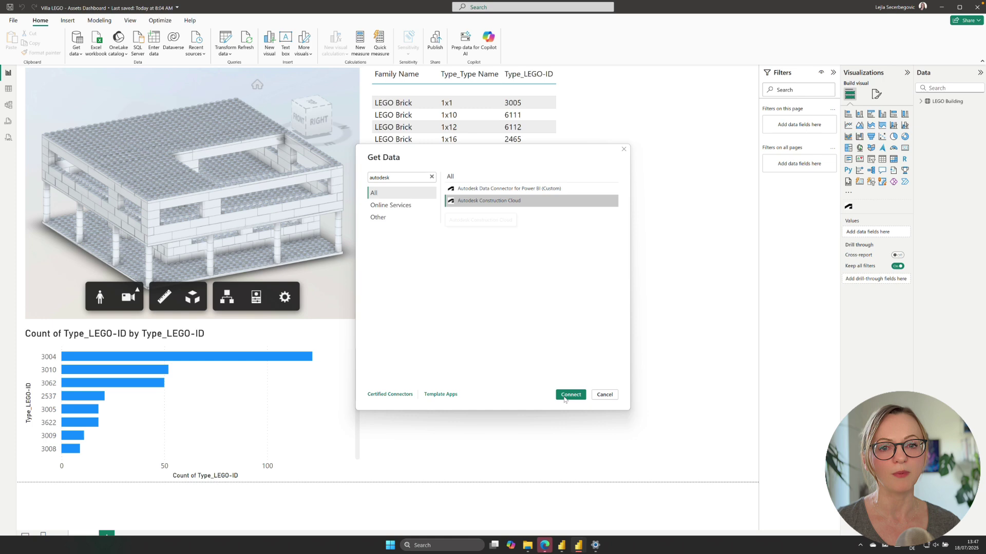
click(569, 398)
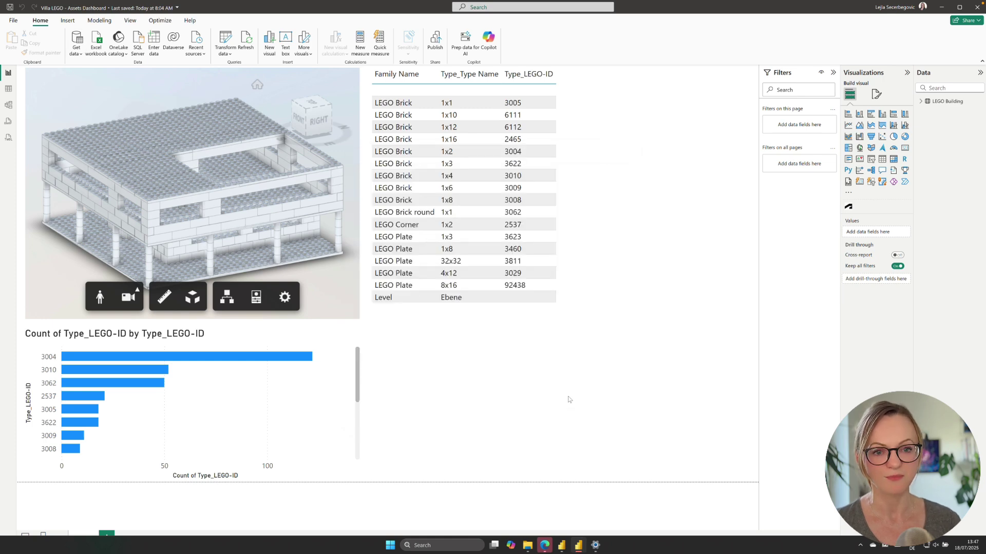
click(456, 271)
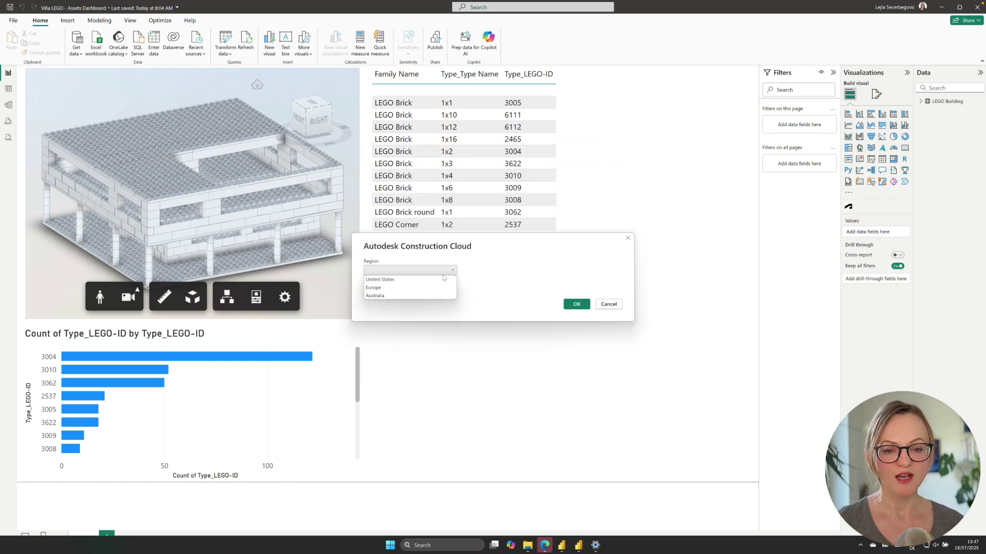
click(448, 281)
click(581, 305)
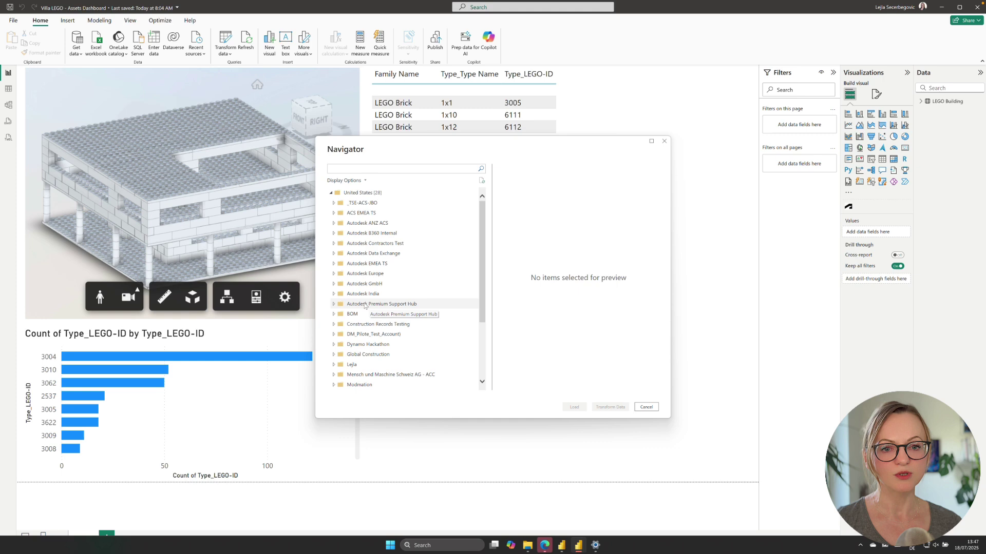
Load assets_assets and assets_asset_statuses from Data Exchange Public Sandbox, then expand their field lists
click(334, 253)
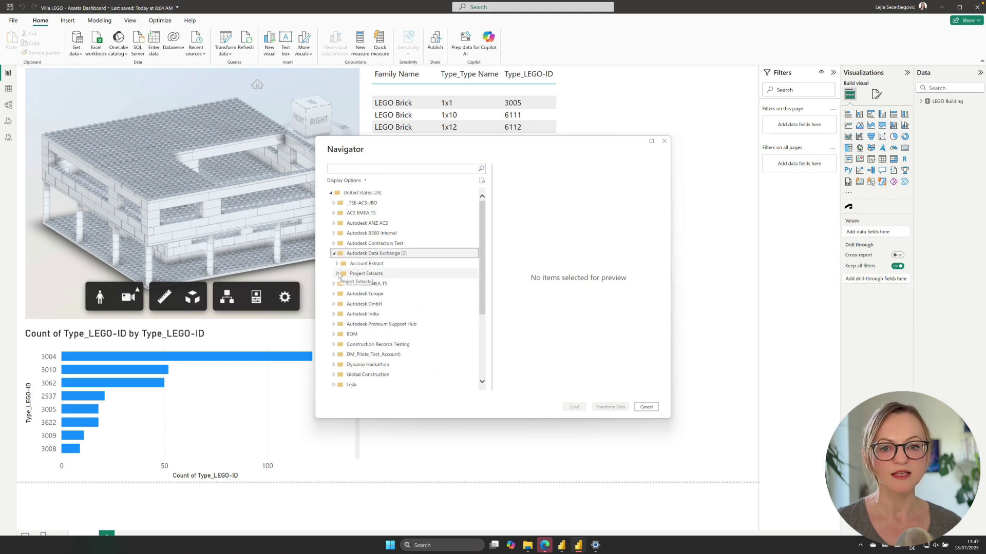
click(337, 274)
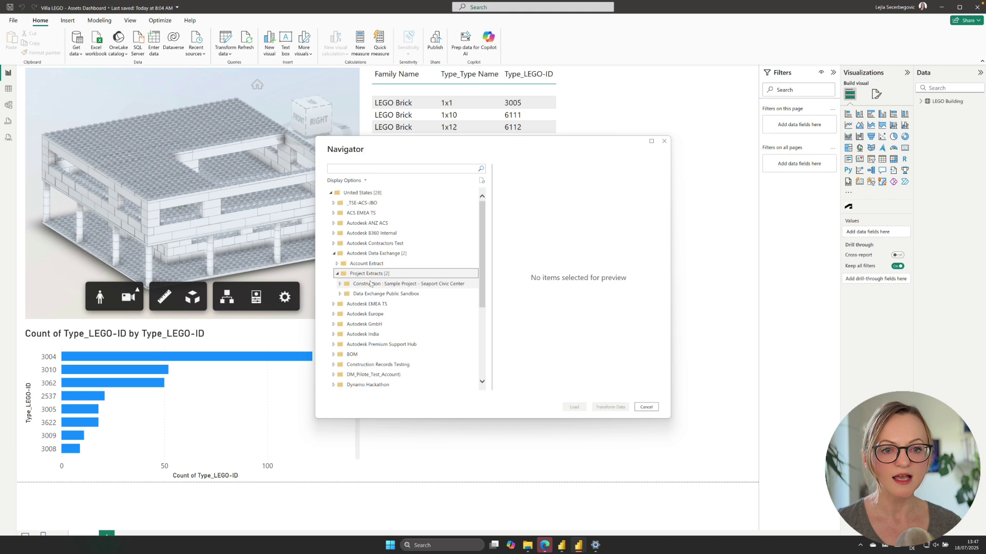
click(383, 296)
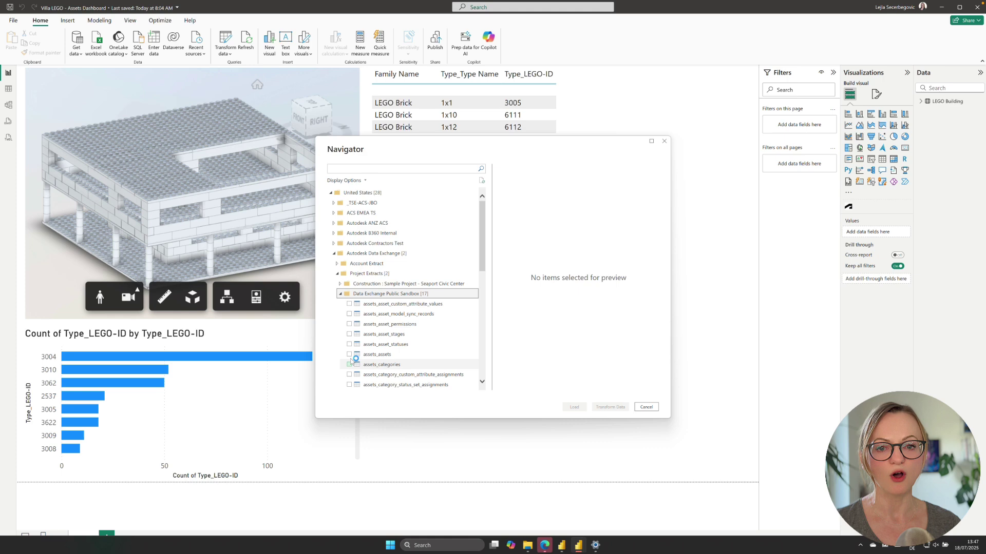
click(349, 355)
click(350, 345)
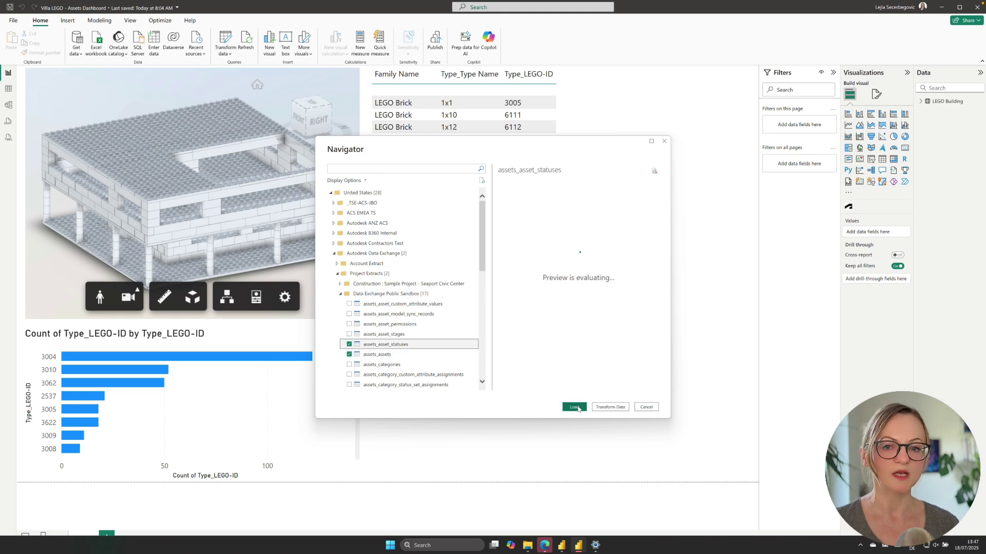
click(575, 408)
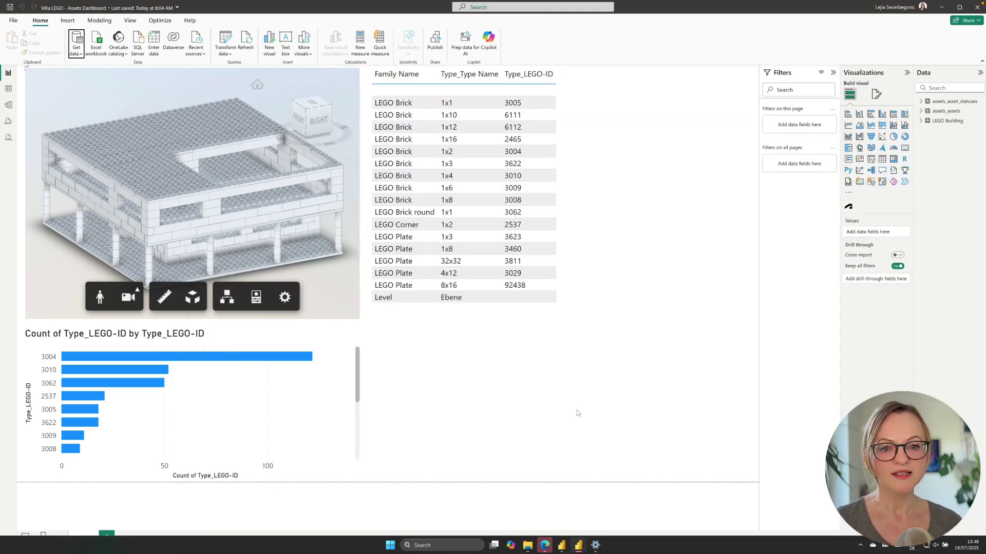
click(921, 111)
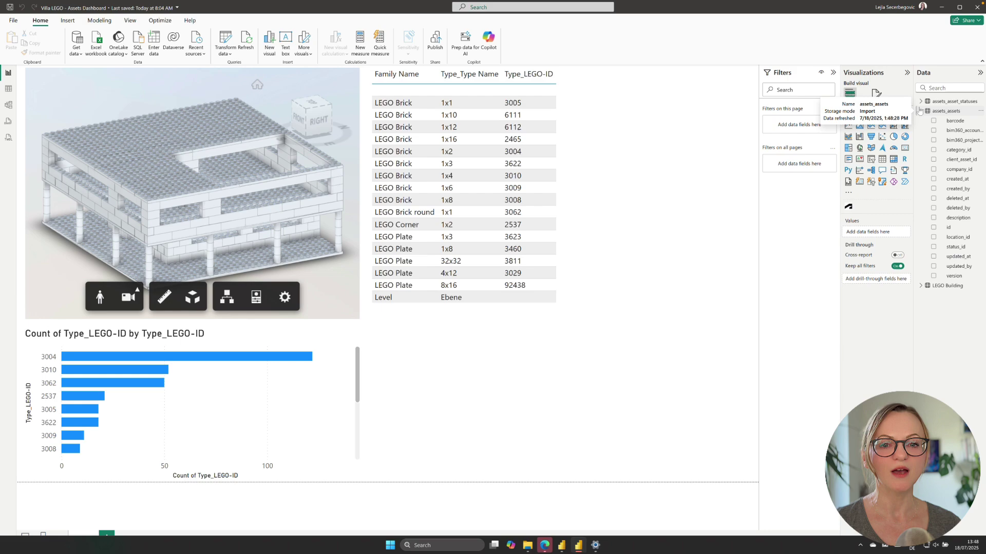
click(921, 101)
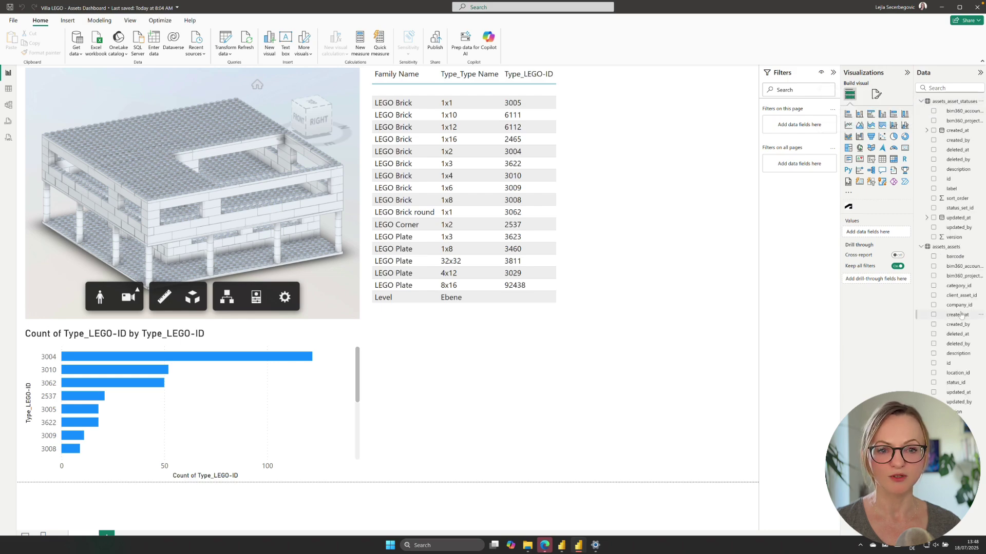
In Table view, review assets_assets barcode and status_id columns, then open assets_asset_statuses
click(8, 89)
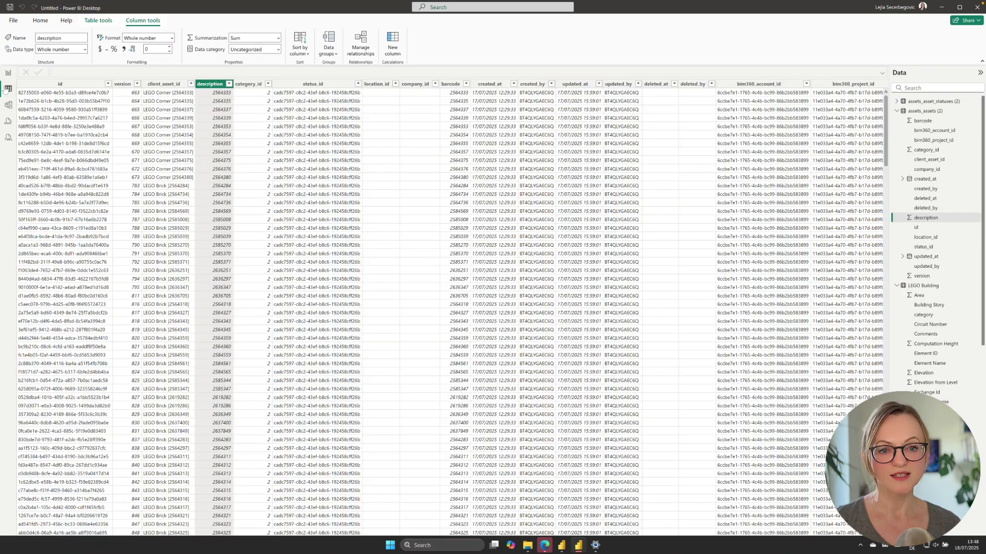
click(895, 112)
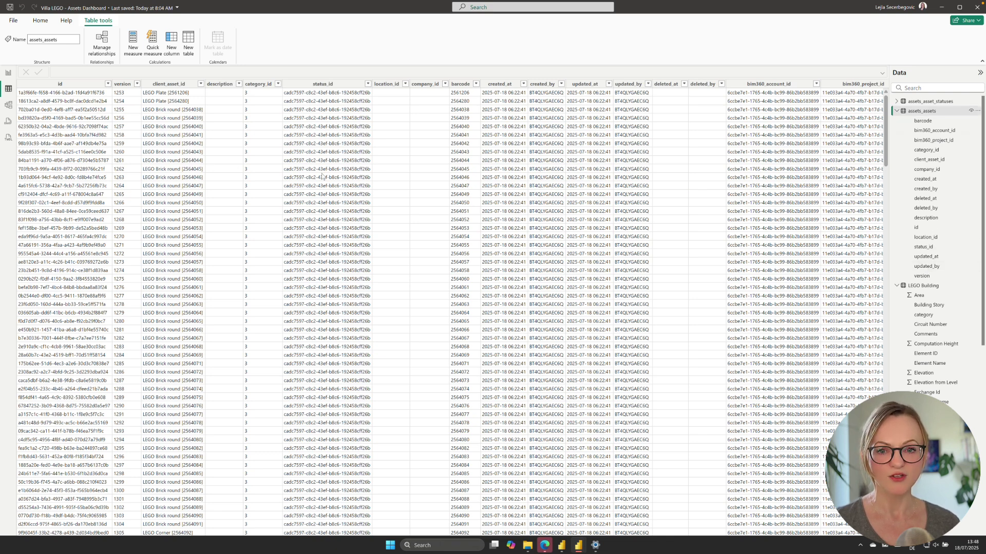
click(464, 84)
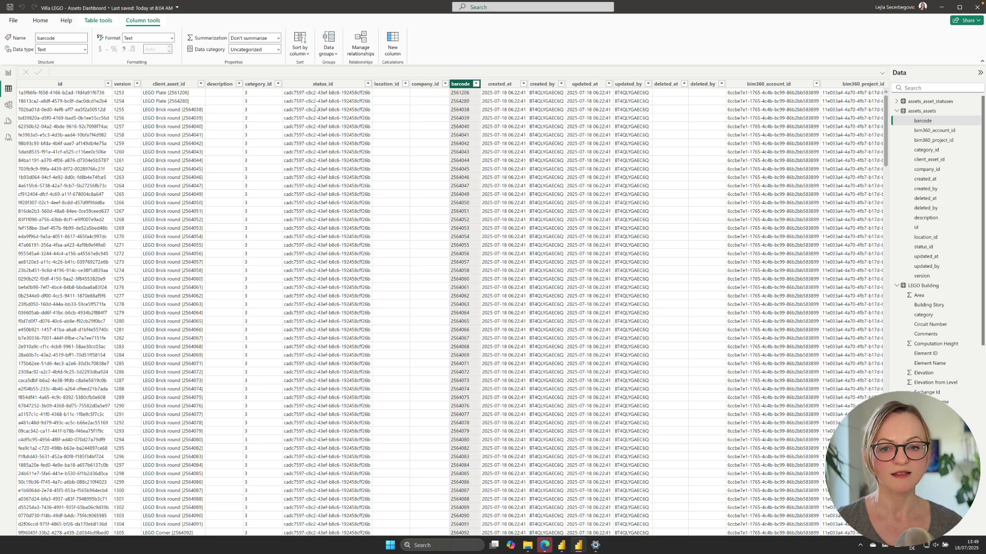
click(324, 85)
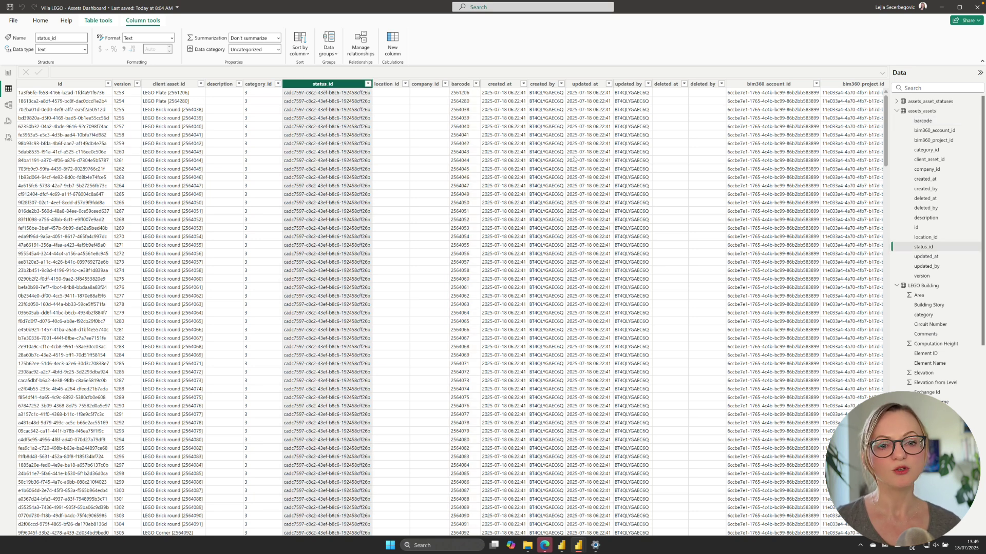
click(937, 102)
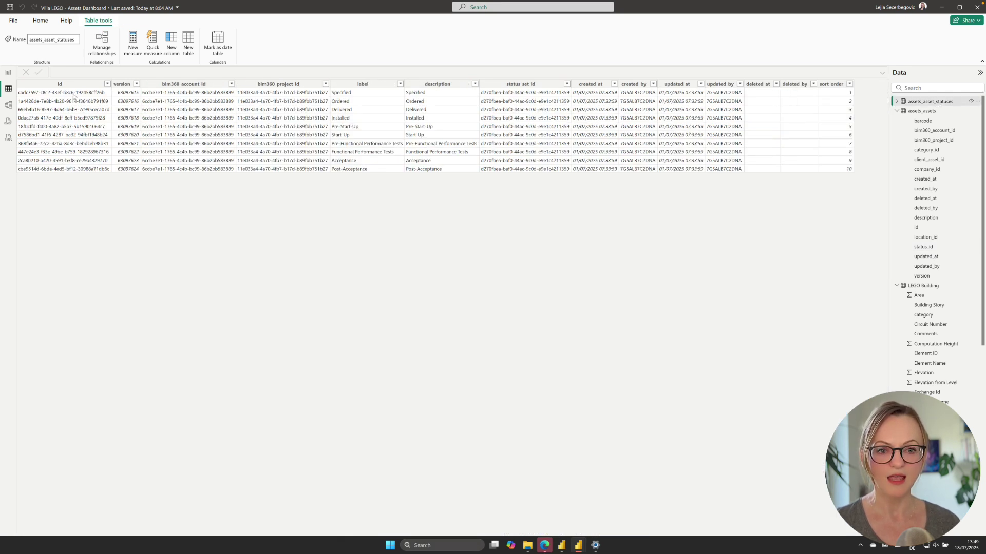
Check the statuses id column, then view the model diagram of all three tables
click(72, 84)
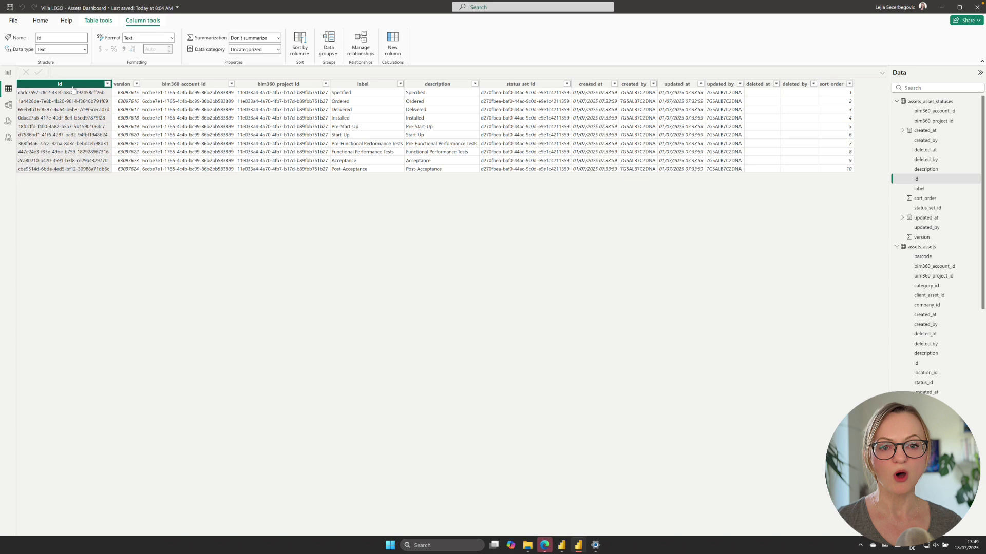
click(8, 105)
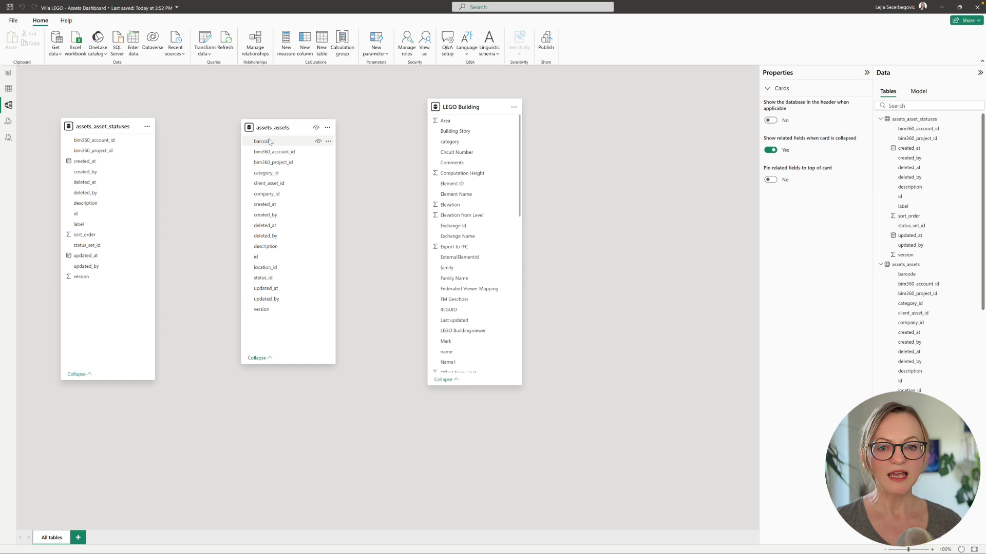
scroll(456, 229, down, 2)
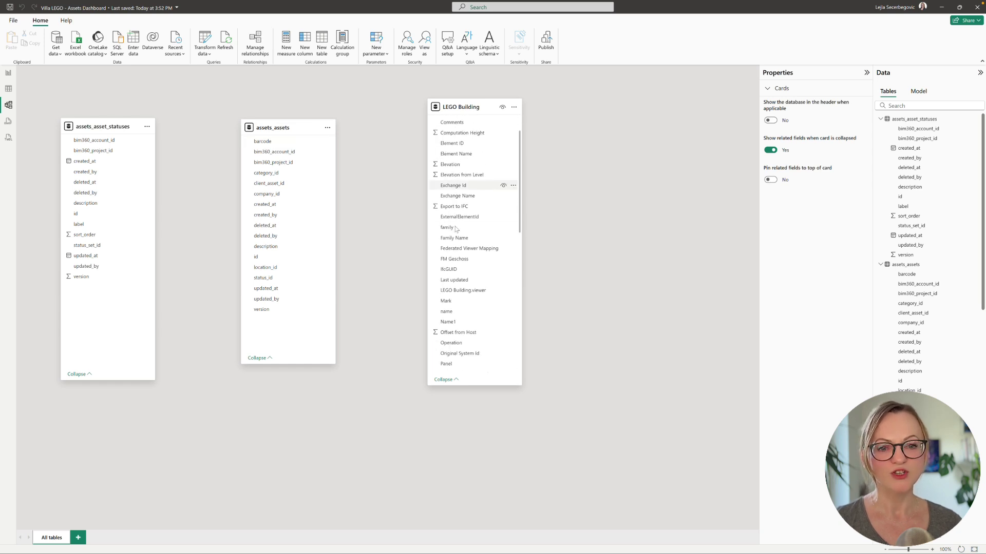
scroll(456, 229, down, 4)
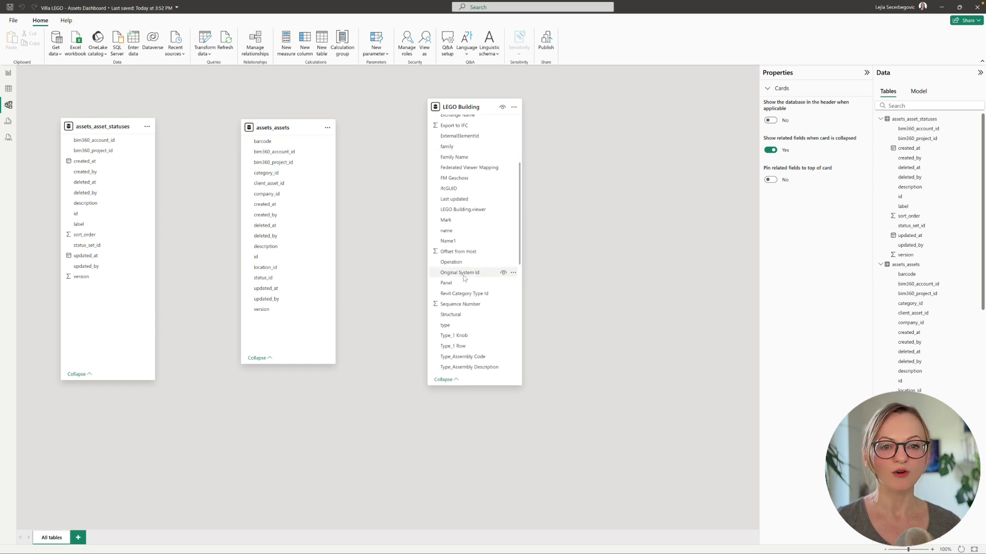
Link LEGO Building's Original System Id to assets_assets barcode and save the relationship
mouse_move(469, 276)
mouse_down()
mouse_move(278, 143)
mouse_move(403, 270)
mouse_move(458, 275)
mouse_up()
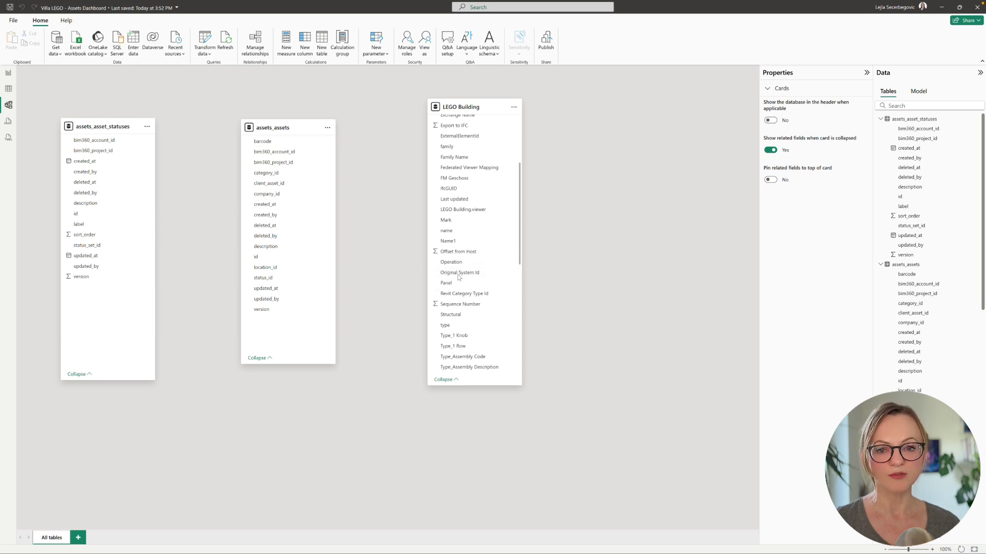
click(577, 409)
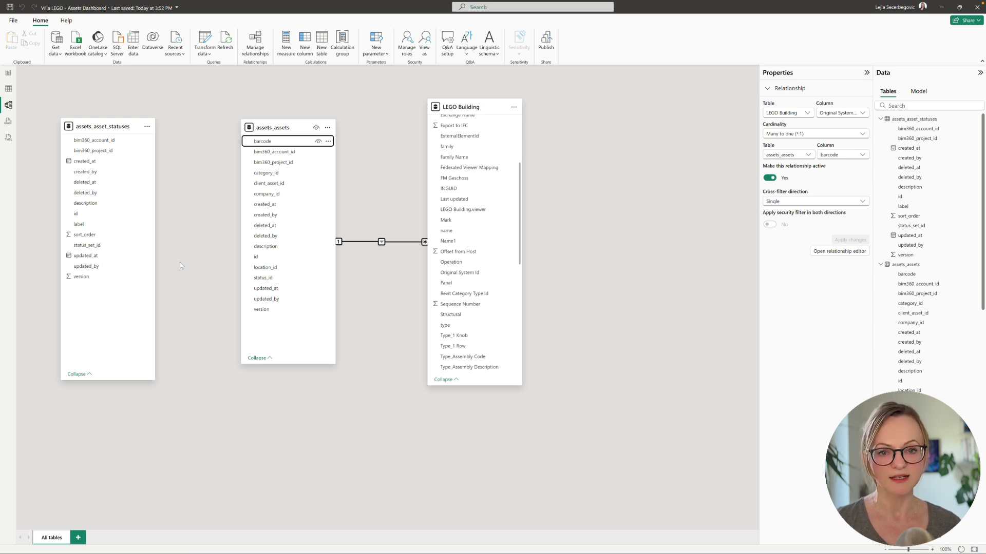
click(99, 216)
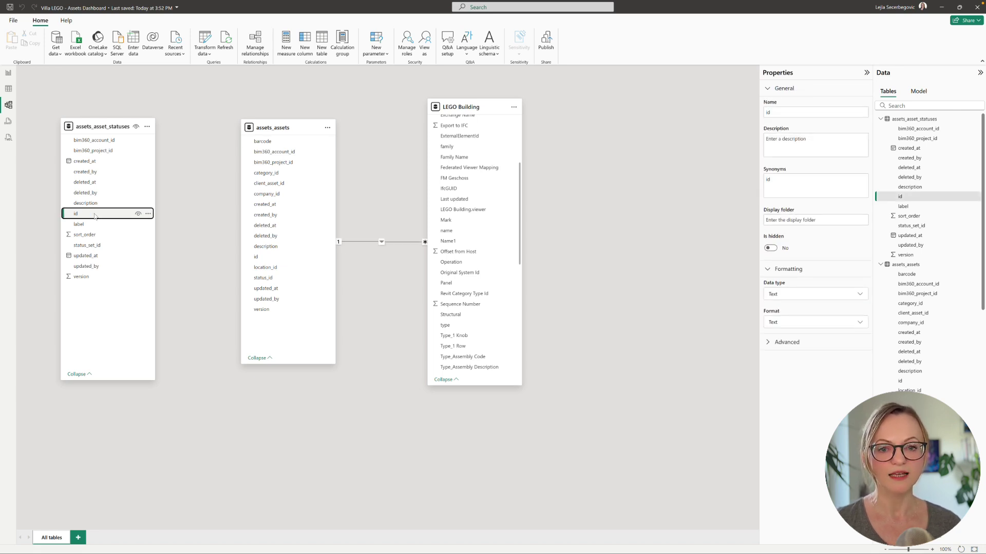
Link assets_asset_statuses id to assets_assets status_id, compare the preview ids, and save
drag(94, 216, 261, 280)
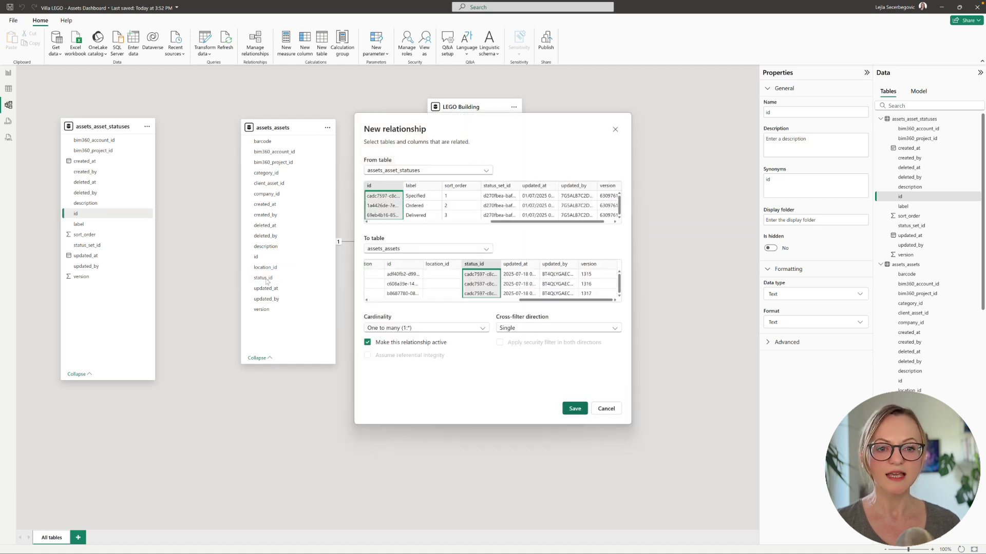
drag(403, 186, 497, 185)
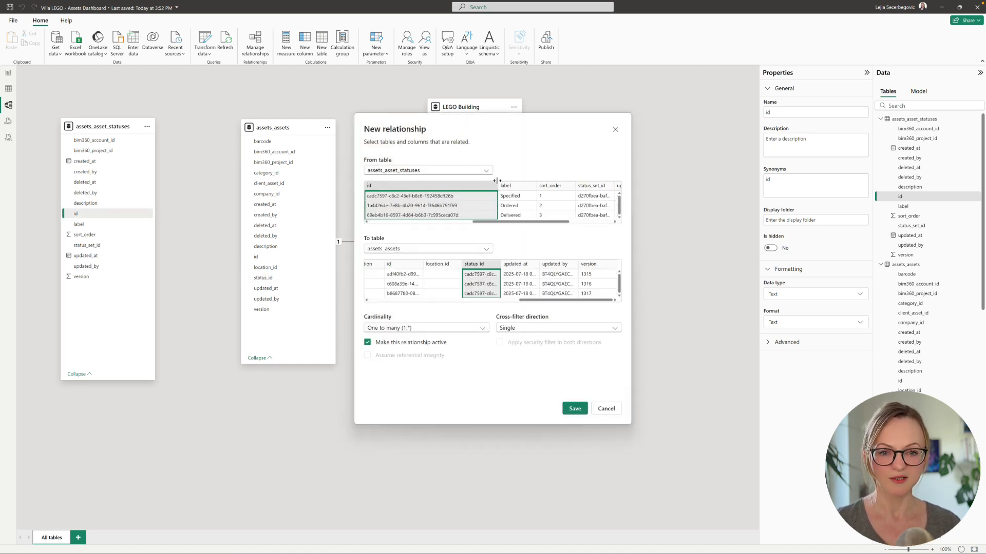
drag(501, 263, 584, 263)
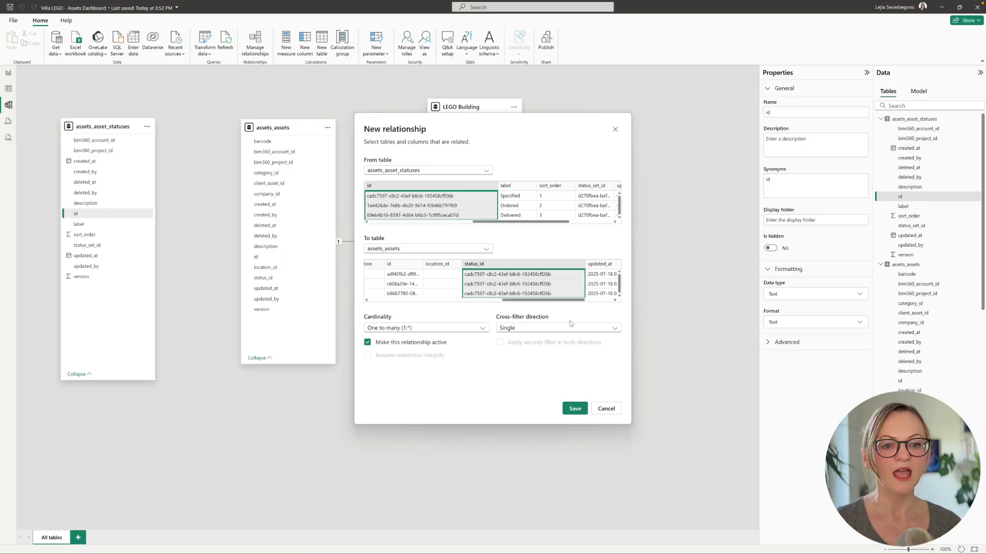
click(575, 409)
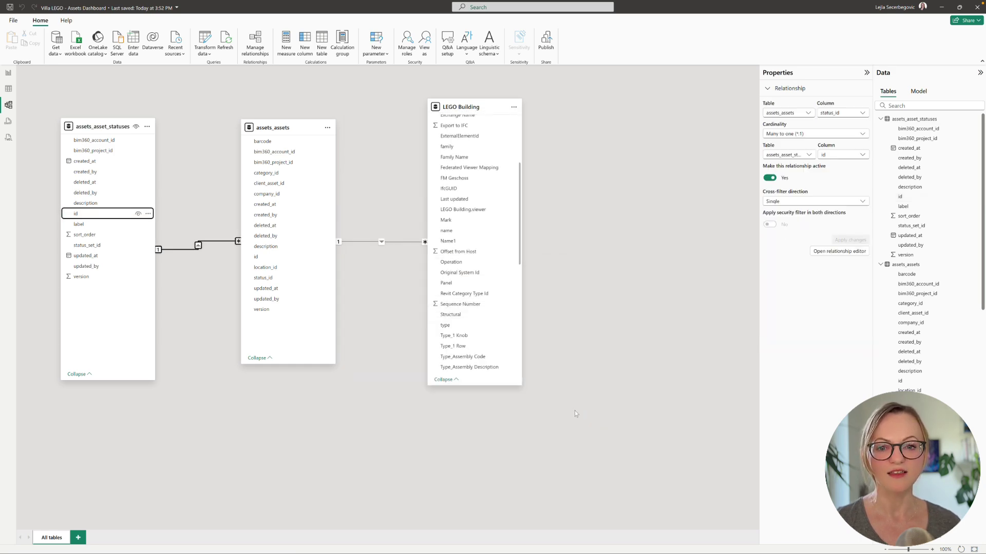
Add a pie chart of Count of status_id by label, then cross-filter to Specified
click(8, 72)
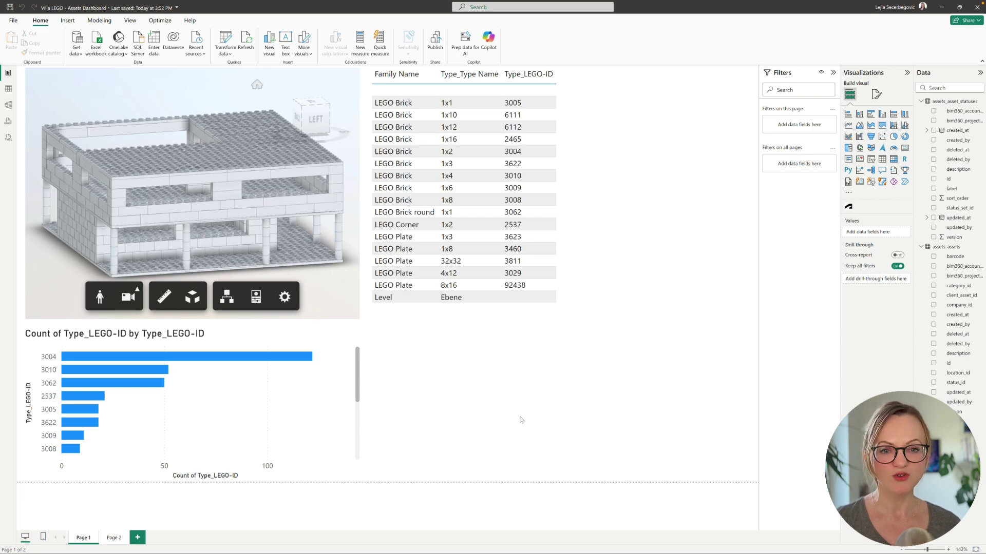
click(649, 250)
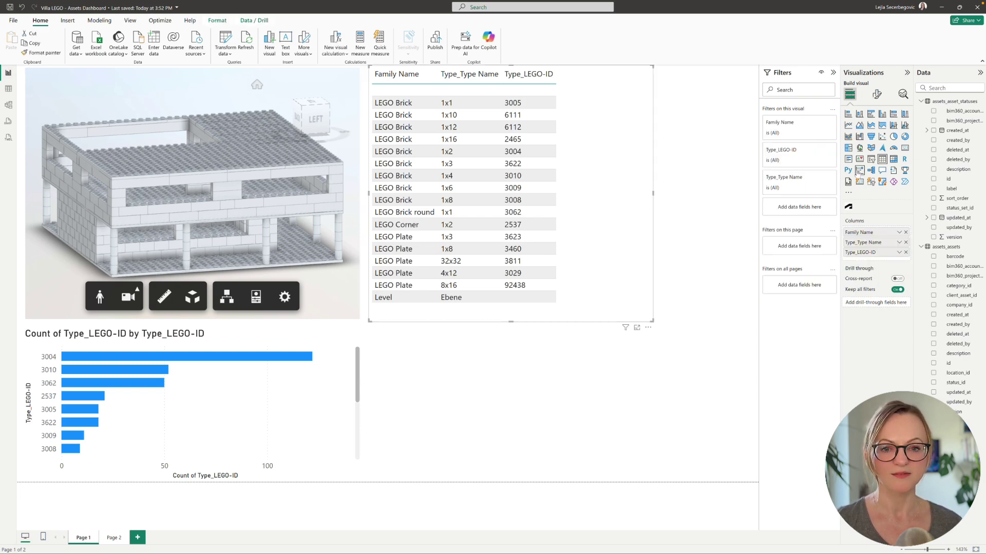
click(714, 237)
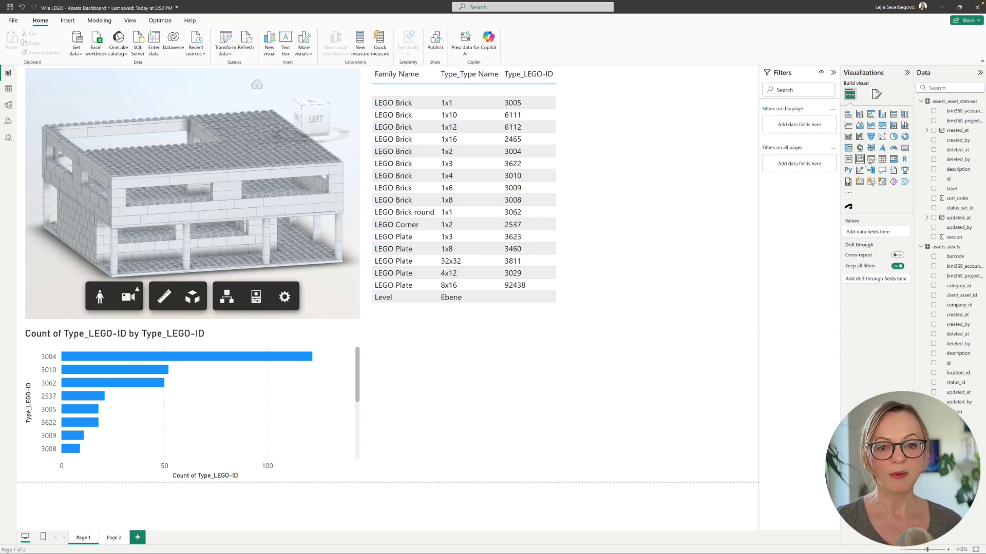
click(893, 137)
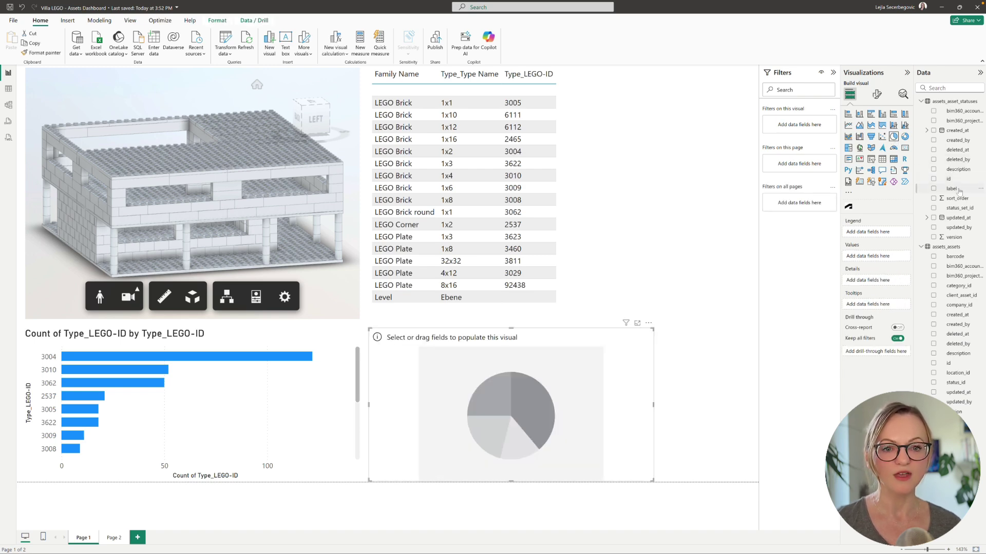
drag(959, 191, 880, 236)
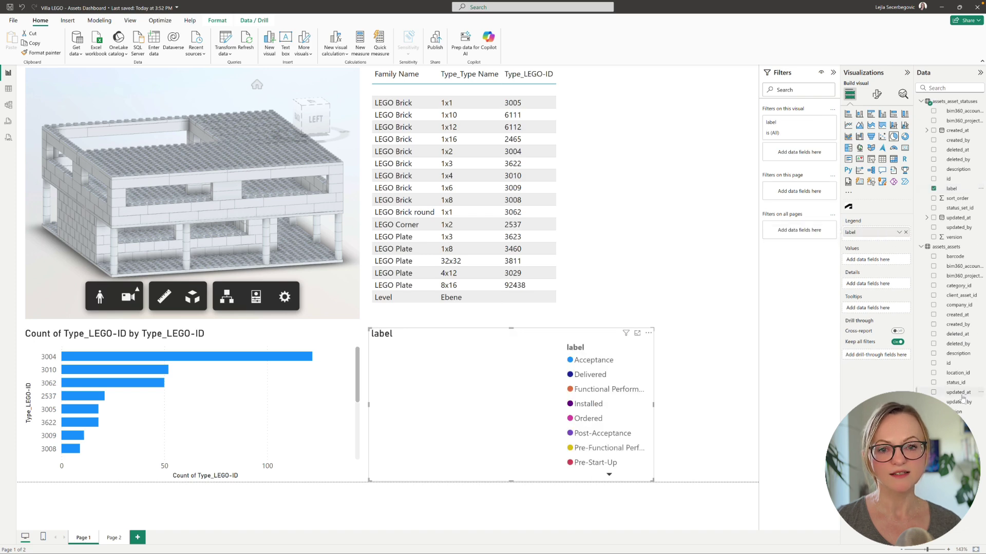
mouse_move(954, 384)
mouse_down()
mouse_move(924, 365)
mouse_move(869, 263)
mouse_up()
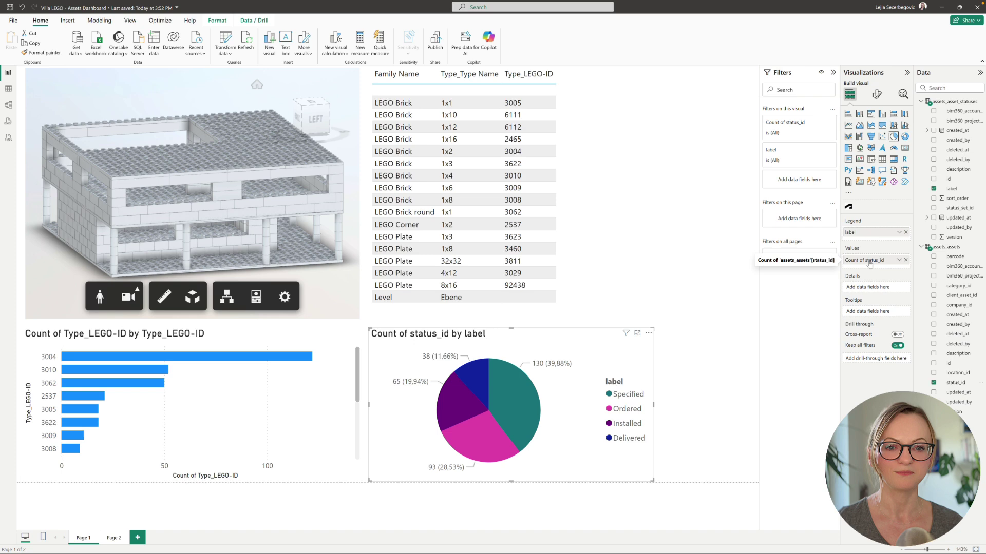
click(510, 408)
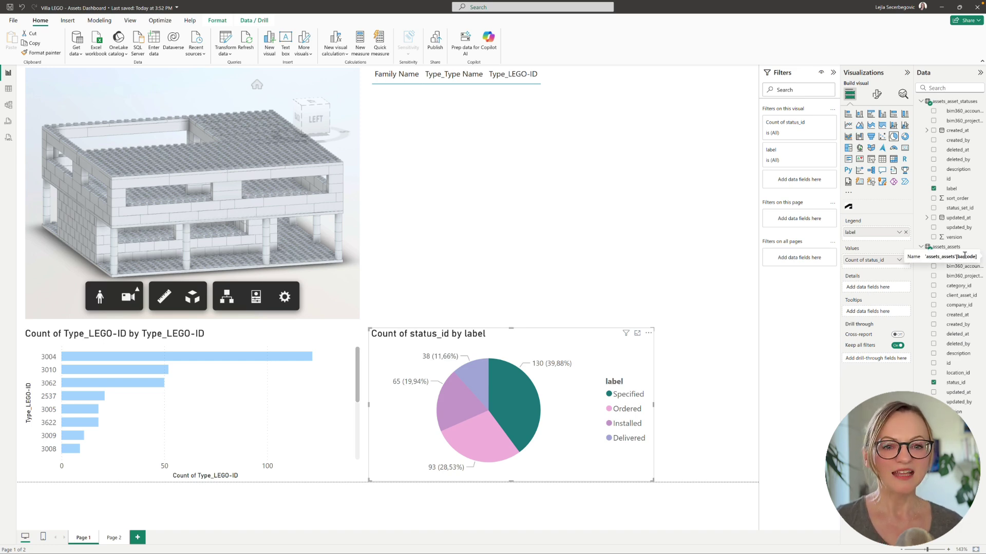
Change the barcode column's data type to Whole number and confirm the change
click(964, 258)
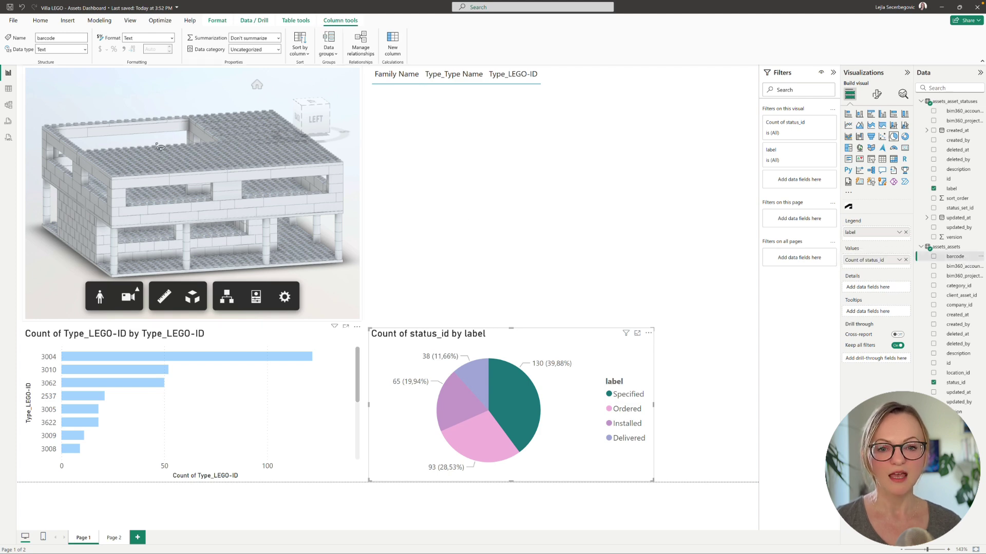
click(81, 49)
click(82, 60)
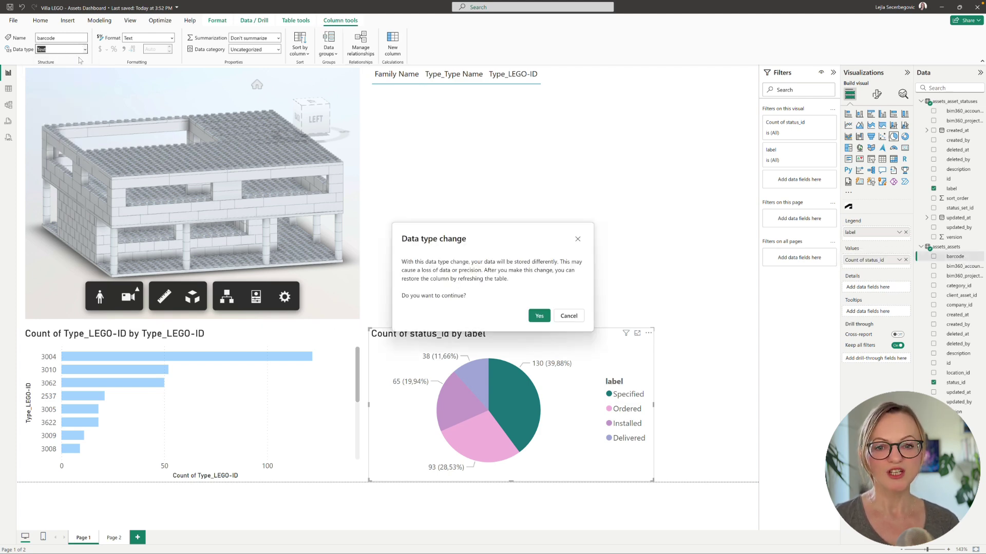
click(538, 315)
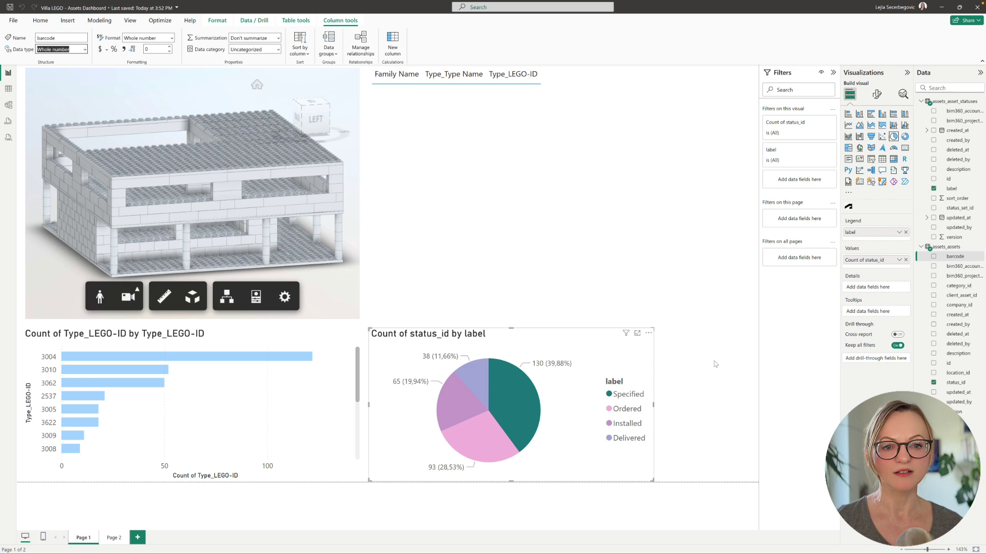
Test cross-filtering with the Ordered, Installed, Delivered and Specified pie slices, ending on Installed
click(475, 437)
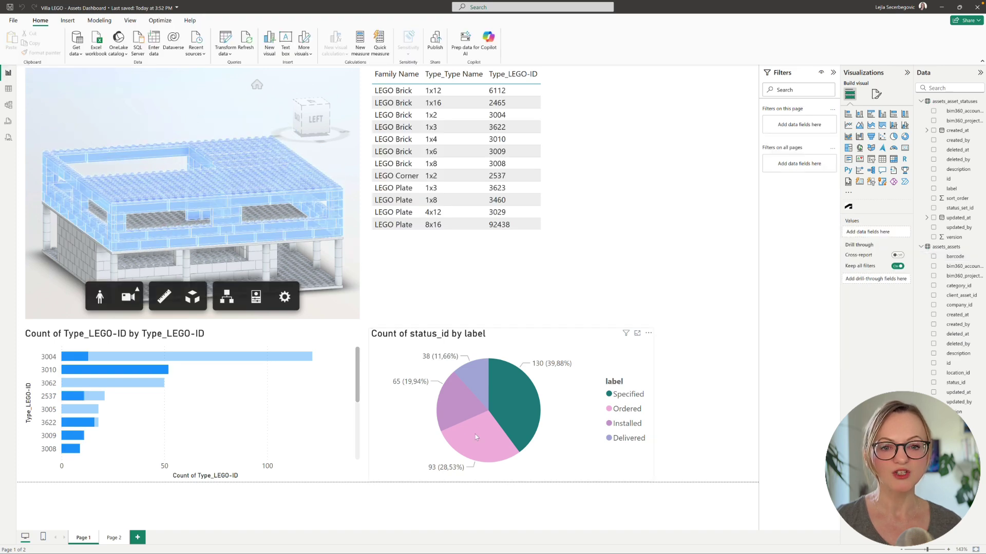
click(451, 406)
click(476, 383)
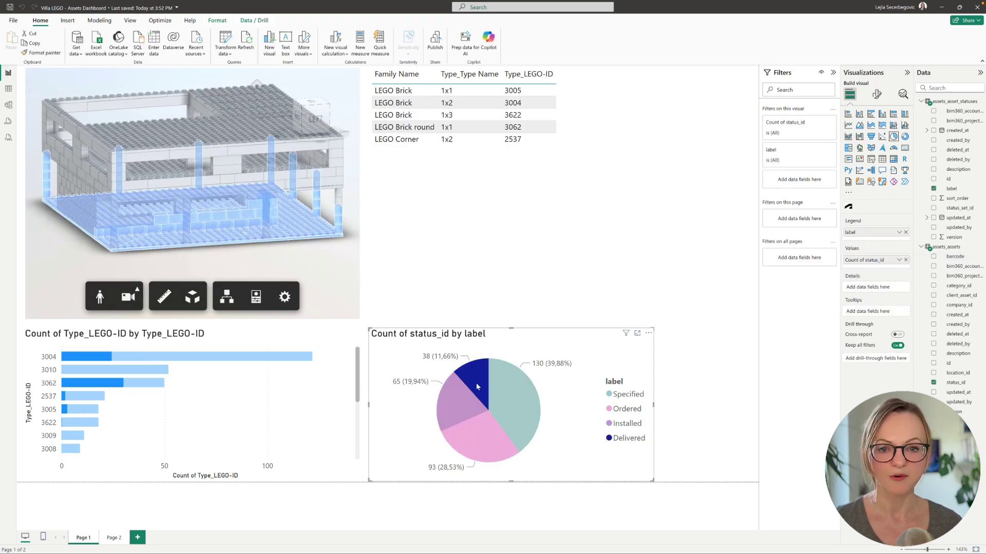
click(518, 401)
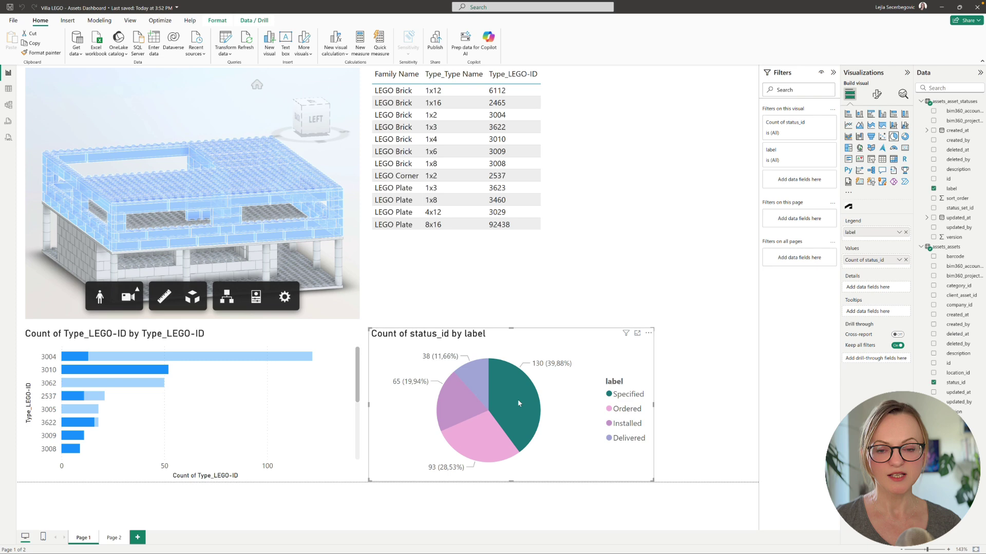
click(478, 455)
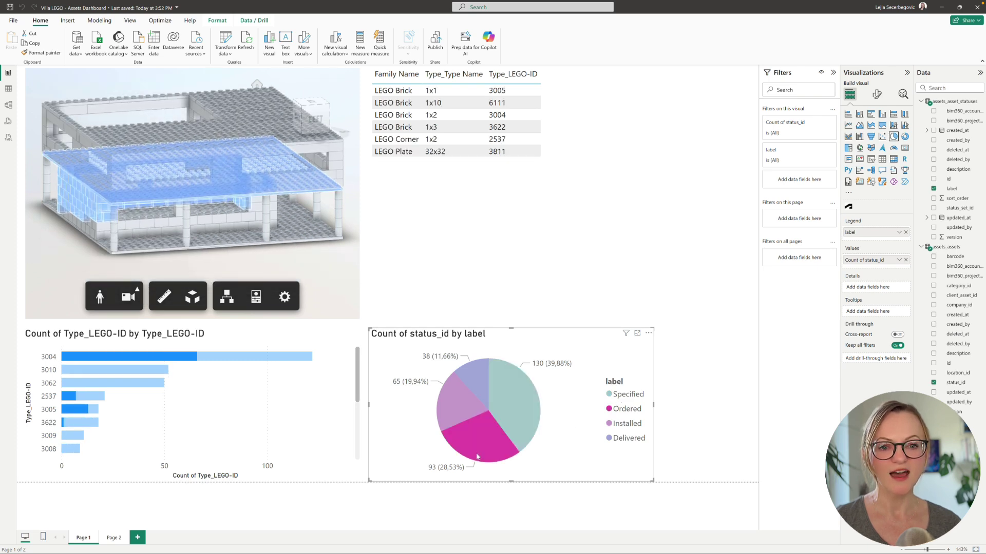
click(456, 398)
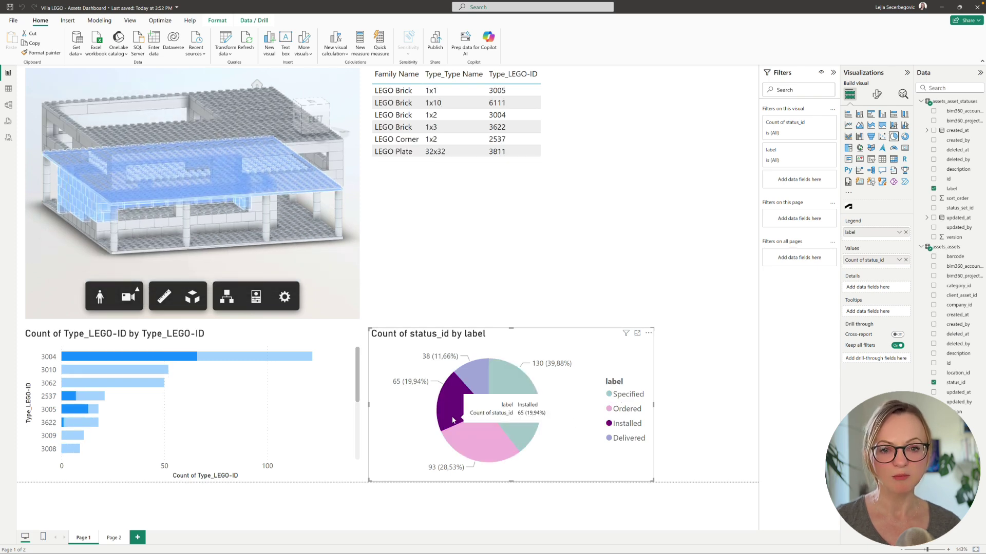
click(693, 412)
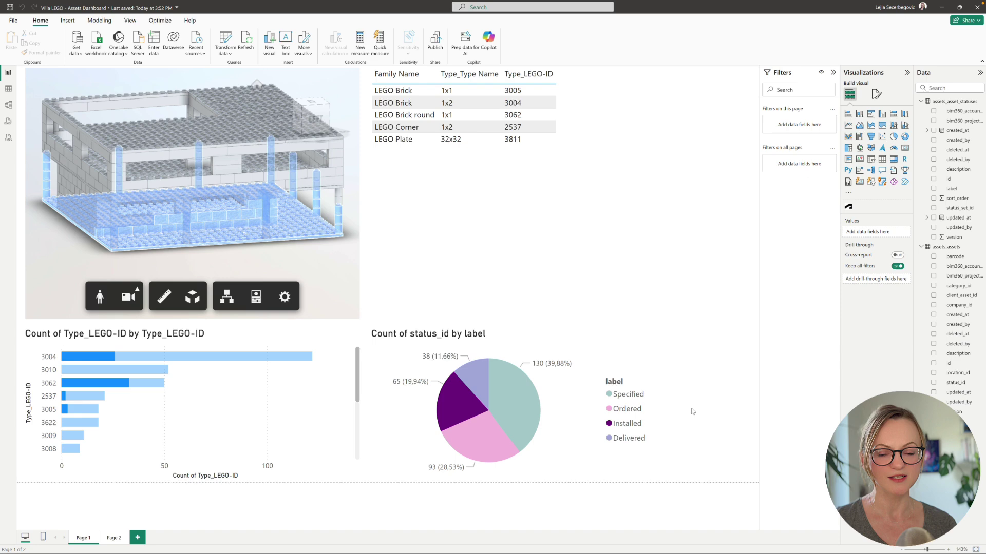
click(340, 294)
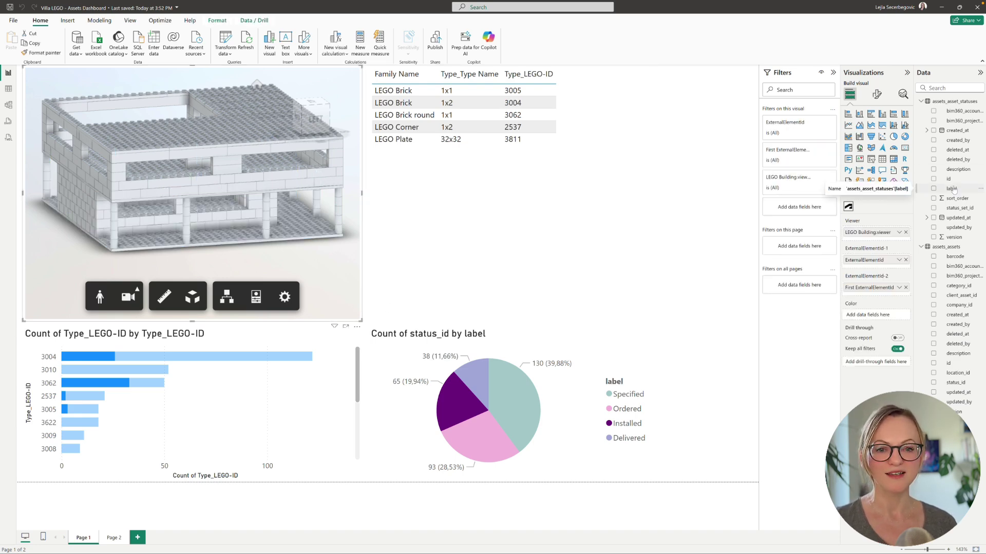
Colour the 3D model by label, with Installed purple and Delivered dark blue
drag(953, 383, 881, 317)
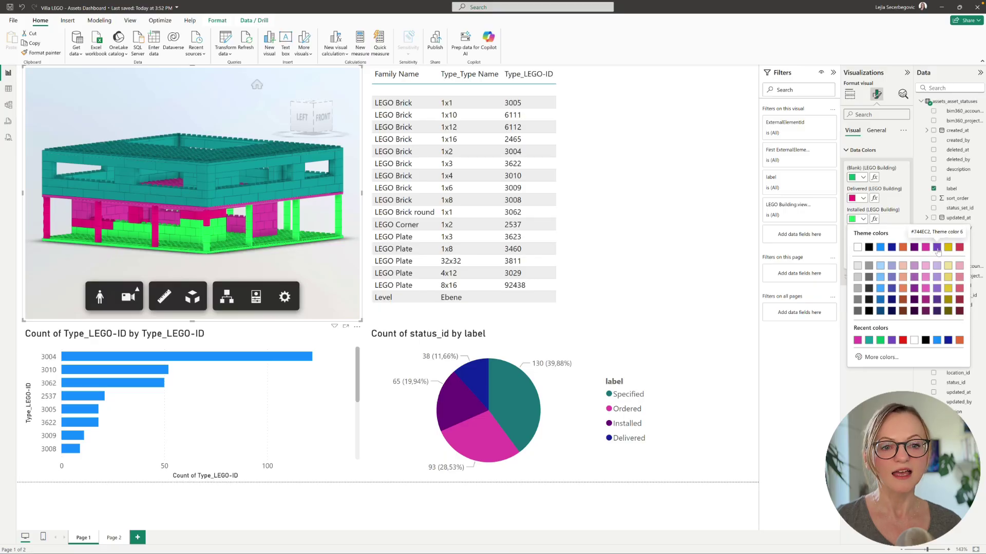
click(935, 251)
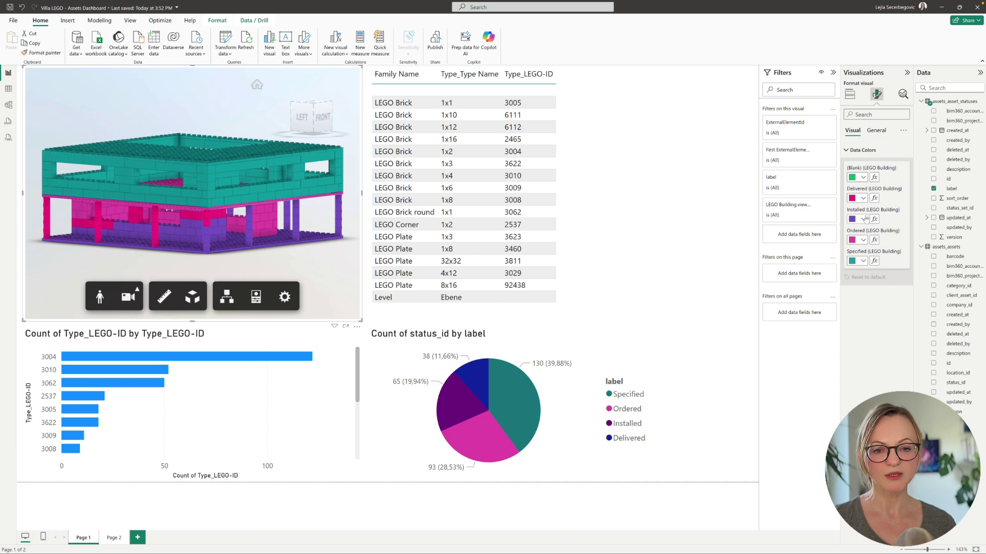
click(863, 198)
click(889, 234)
Check the 3D model by filtering to Delivered elements, then clear the filter
click(270, 263)
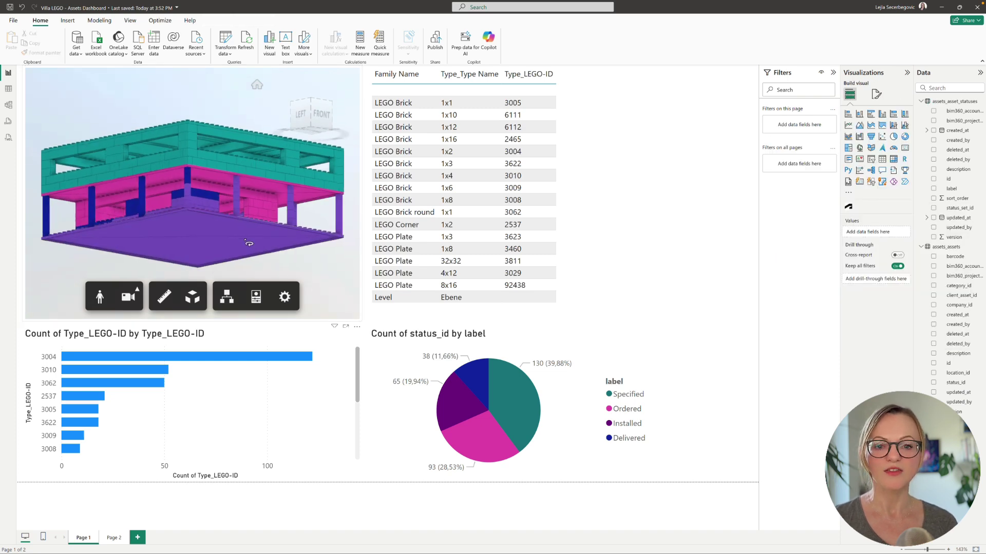
click(472, 376)
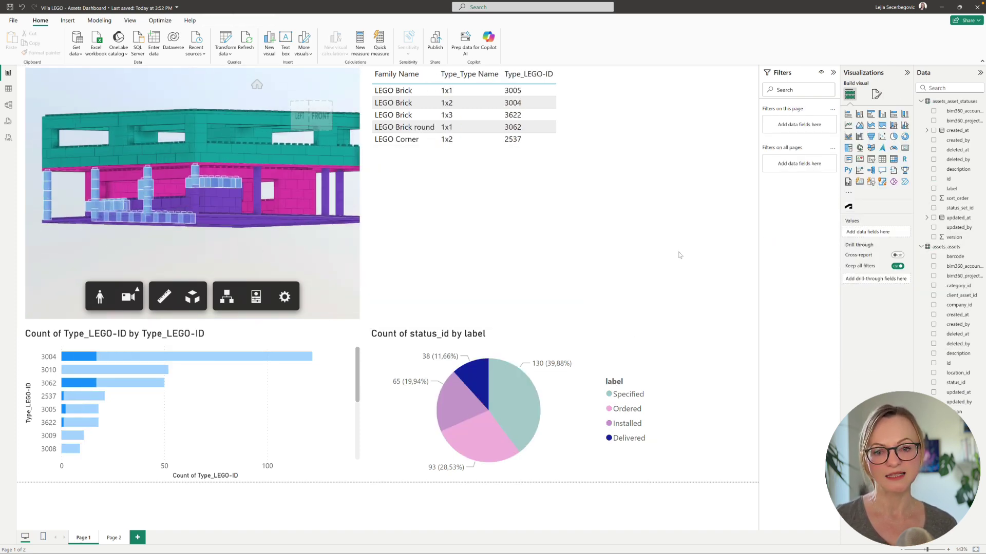
click(314, 268)
click(944, 88)
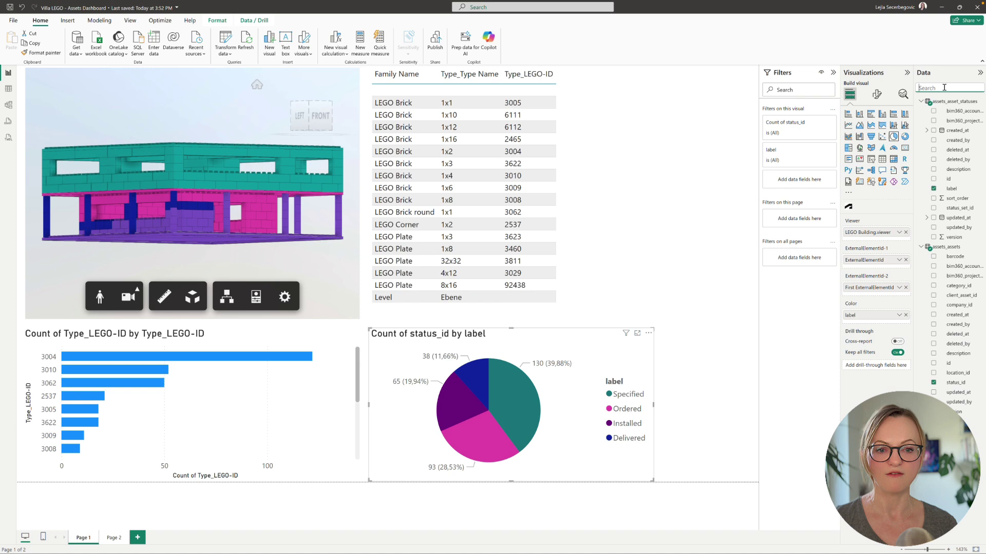
Add label and Original System Id, found by searching 'original', as table columns
click(651, 165)
drag(956, 191, 900, 232)
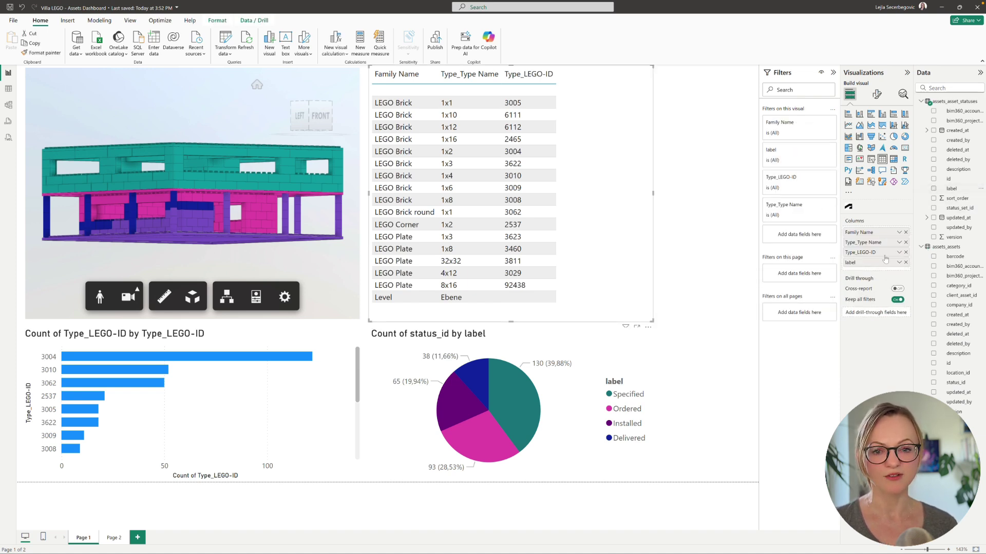
click(944, 90)
text(original)
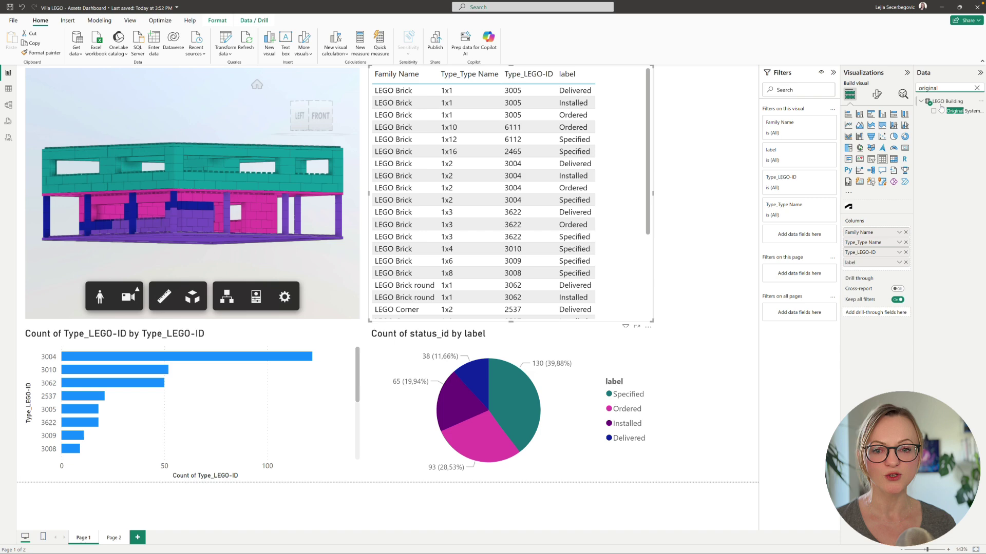
drag(956, 111, 883, 264)
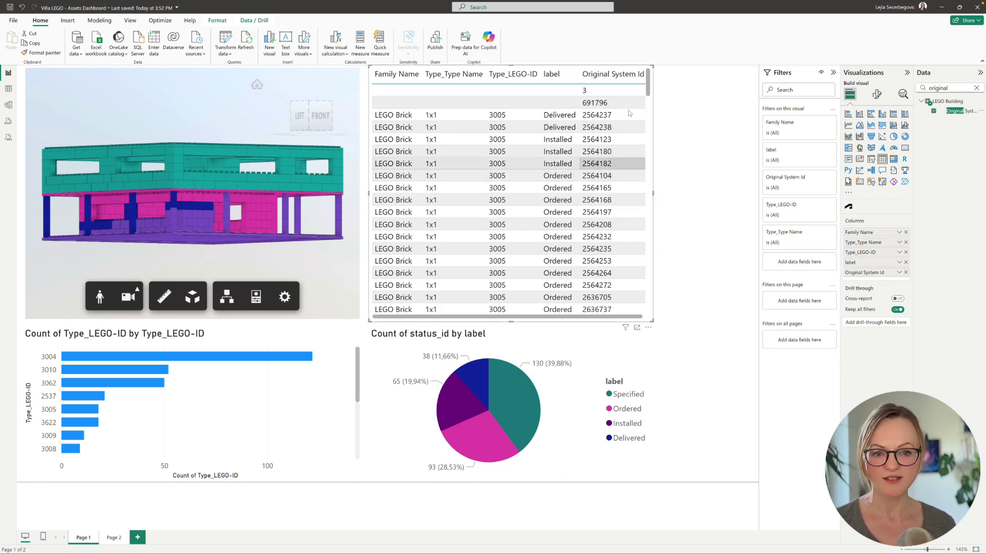
Scroll the element table, then filter the report to Specified elements
scroll(537, 190, down, 15)
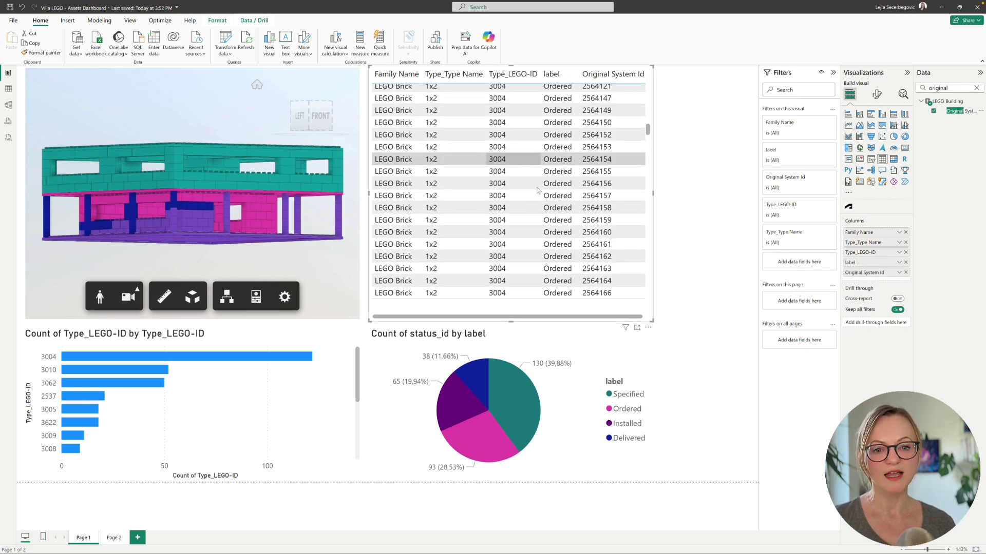
click(708, 293)
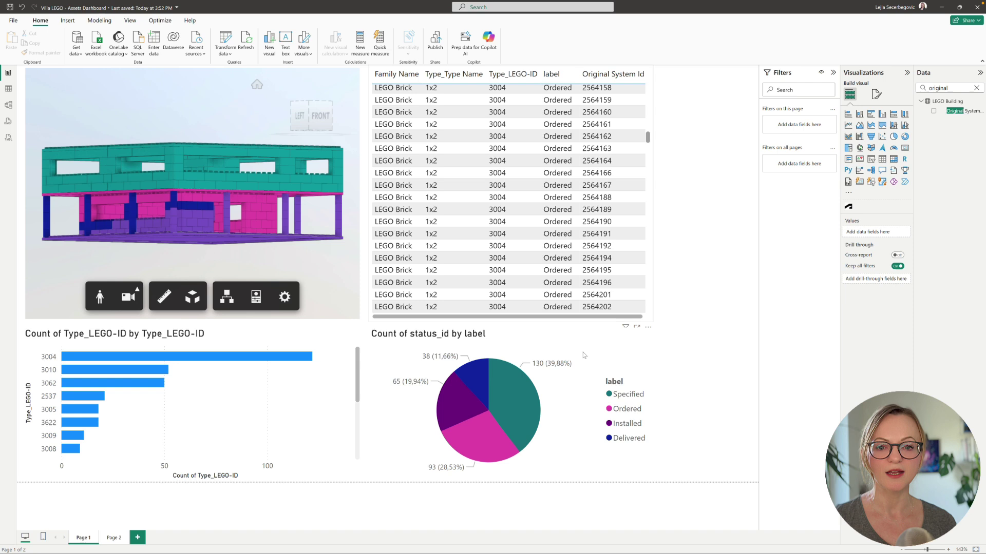
click(513, 394)
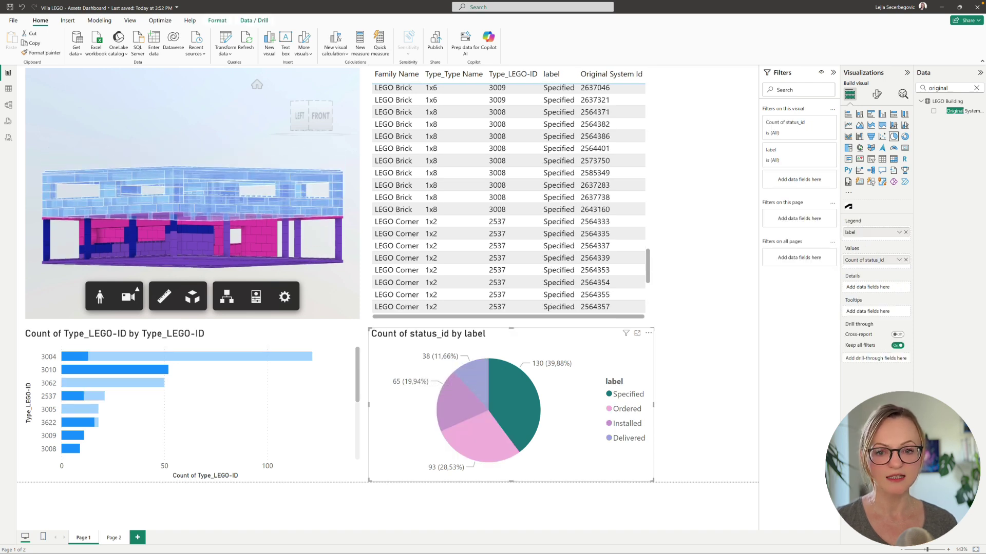